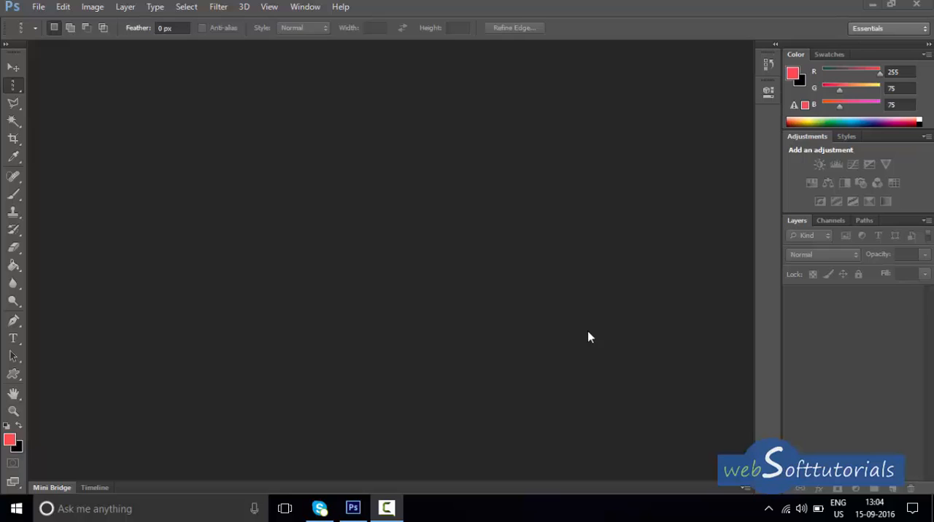
# Start a new document and name it "introduction".
pyautogui.click(38, 9)
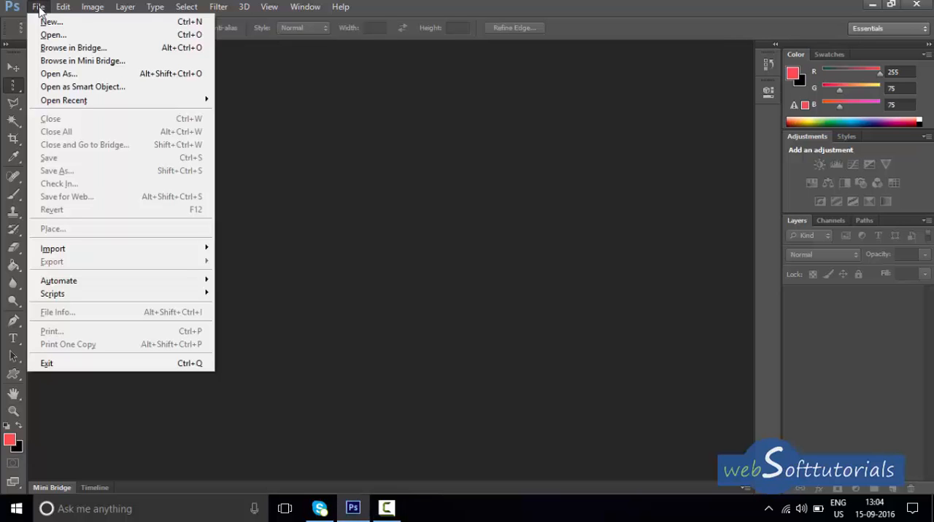
pyautogui.click(51, 22)
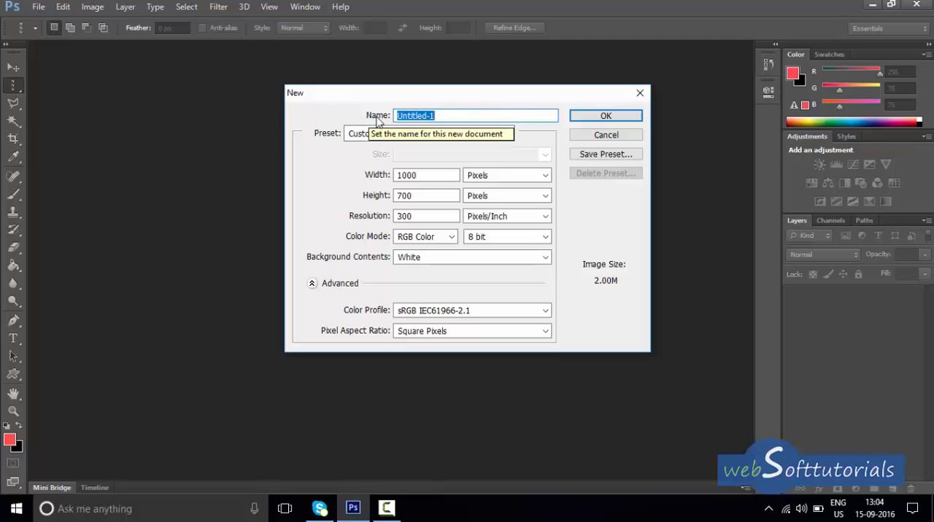
pyautogui.click(465, 117)
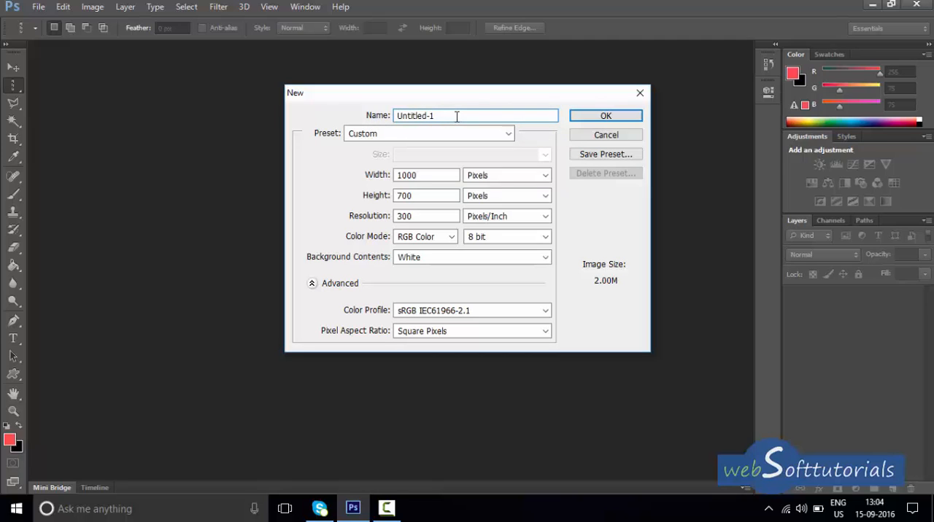
pyautogui.moveTo(450, 117); pyautogui.dragTo(379, 123)
pyautogui.press('BackSpace')
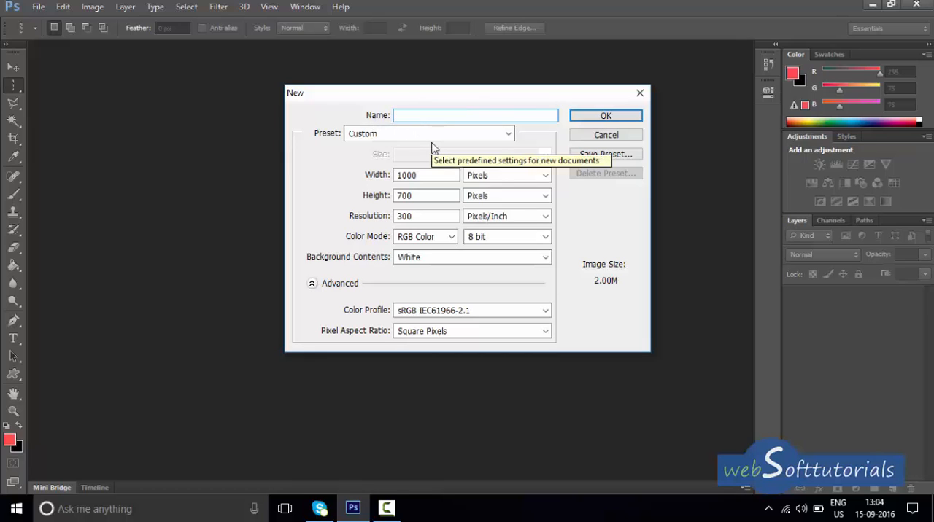
pyautogui.write('introduction')
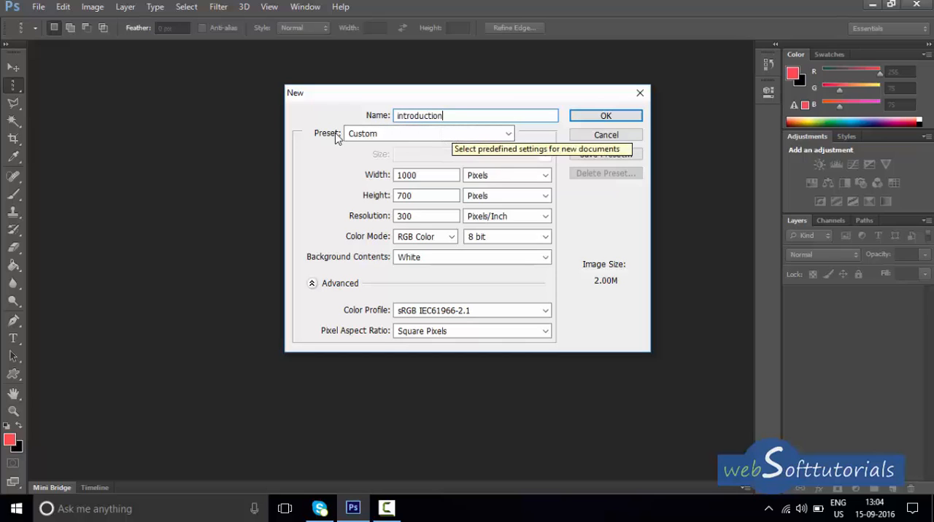
# Try the Default Photoshop Size preset for the new document, followed by the International Paper preset at size A4.
pyautogui.click(472, 137)
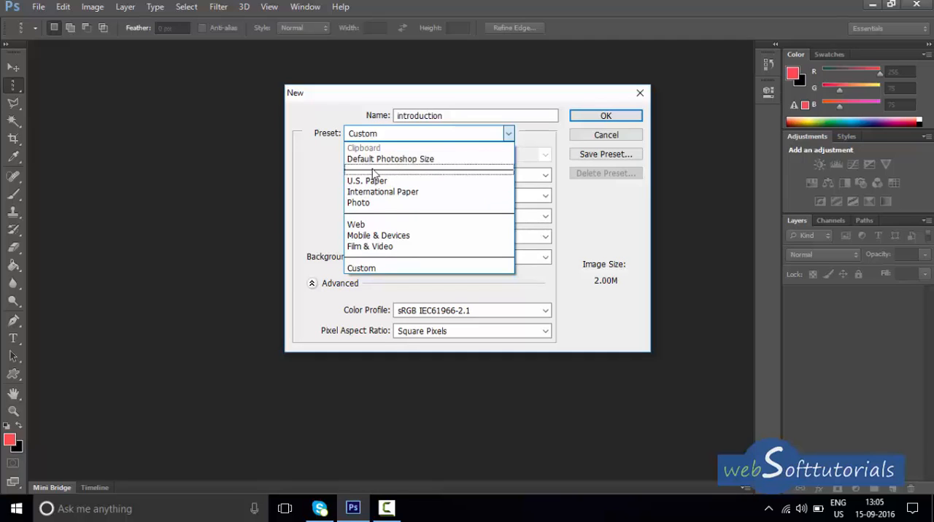
pyautogui.click(441, 162)
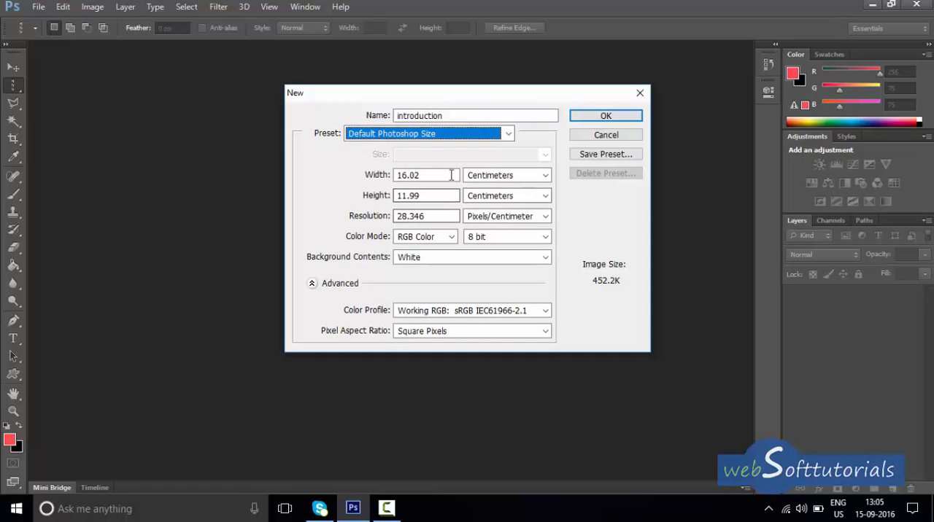
pyautogui.click(508, 135)
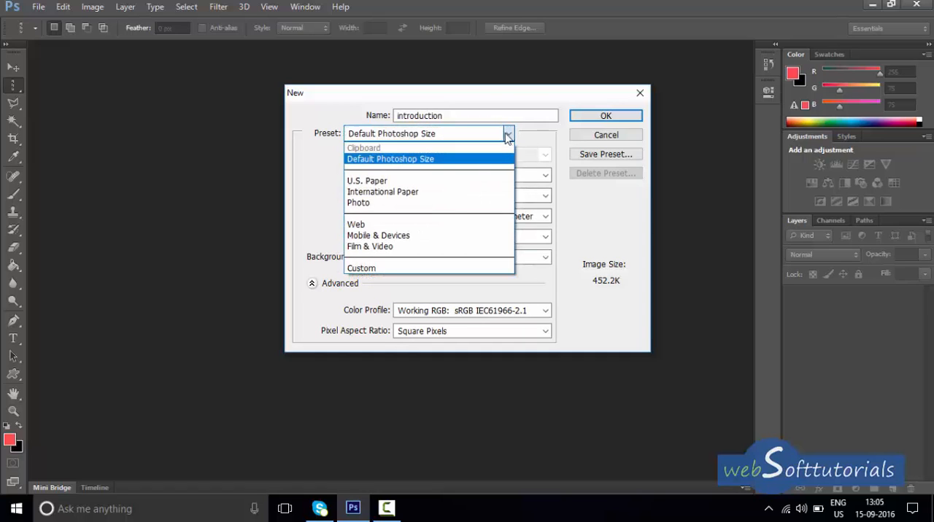
pyautogui.click(388, 192)
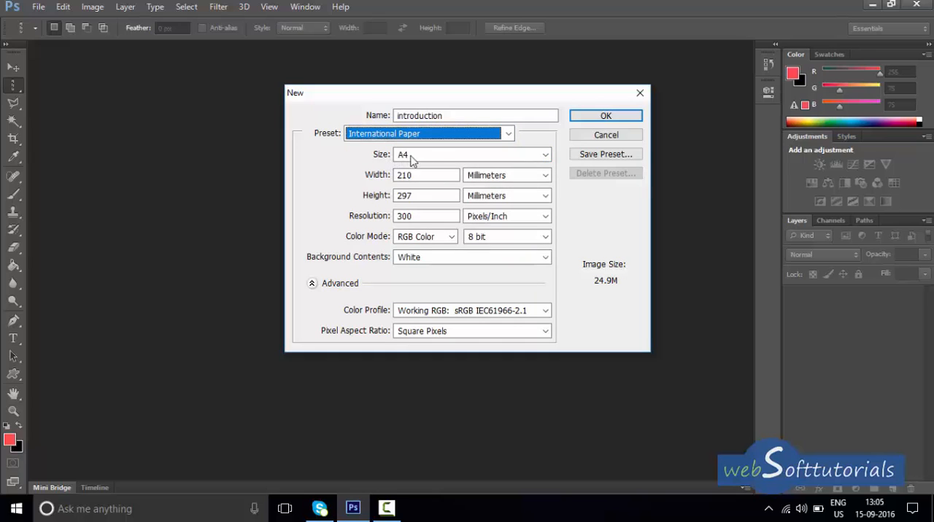
pyautogui.click(452, 154)
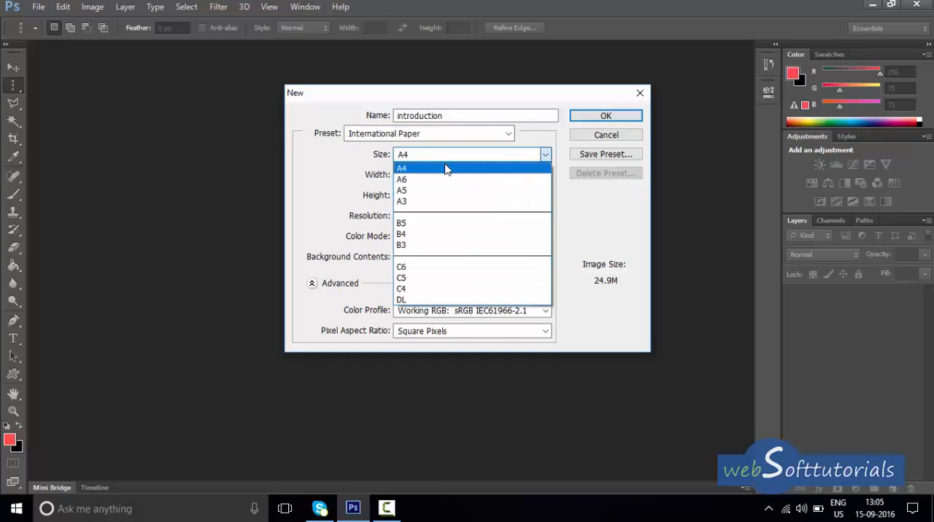
pyautogui.click(447, 169)
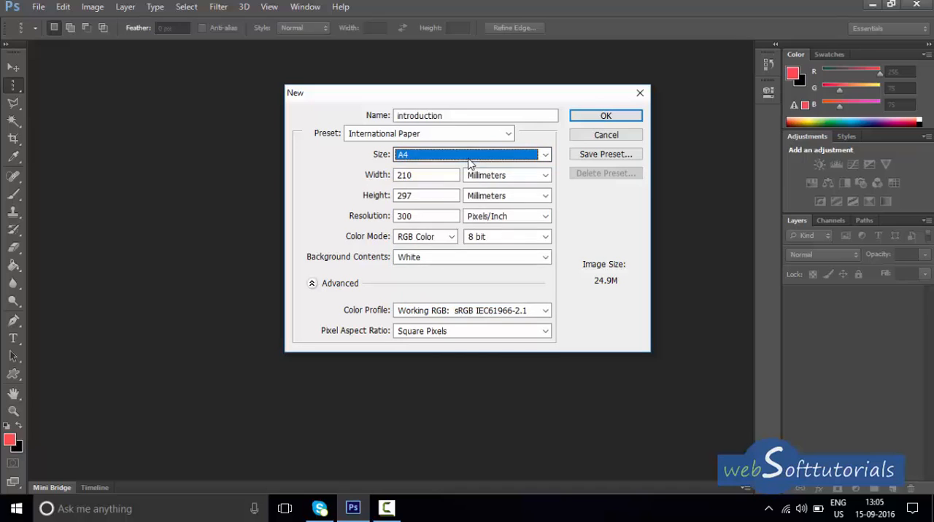
pyautogui.click(544, 156)
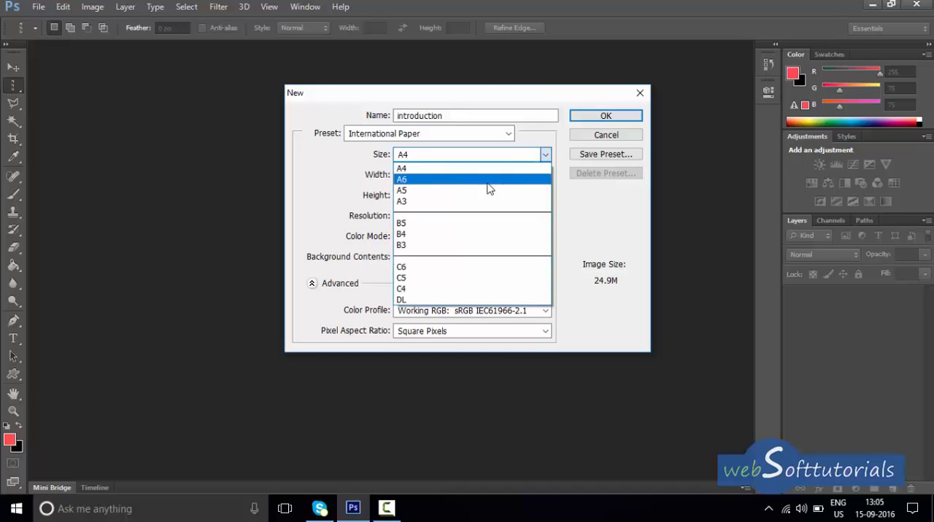
pyautogui.click(509, 136)
# Try the U.S. Paper preset for the new document with the Letter, Legal and Tabloid sizes.
pyautogui.click(508, 135)
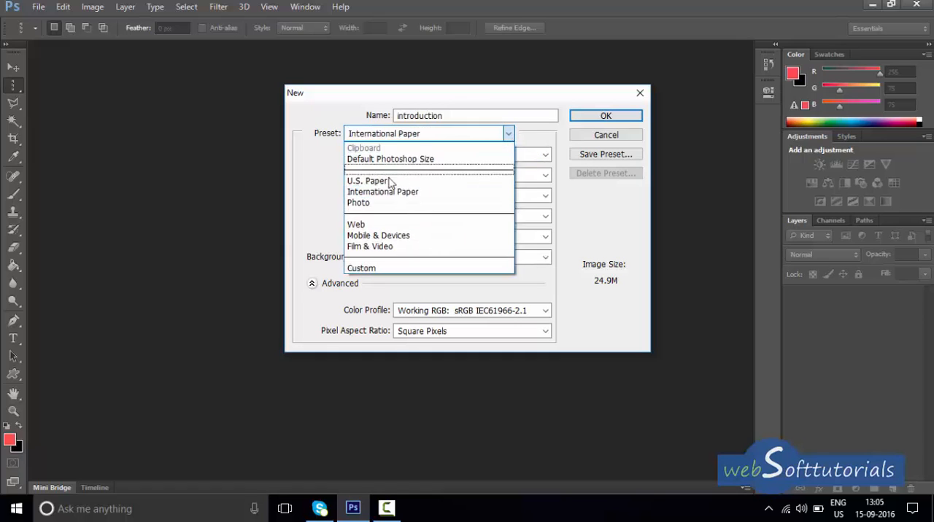
pyautogui.click(389, 182)
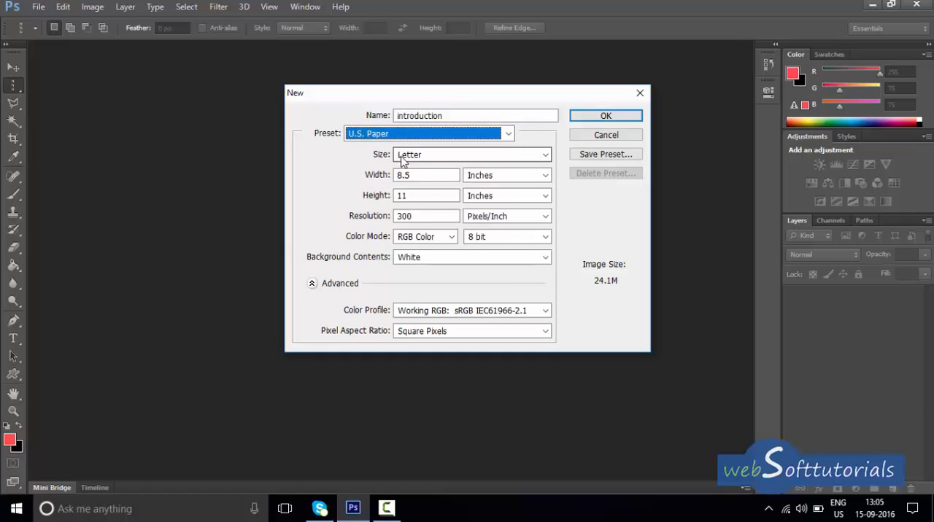
pyautogui.click(493, 155)
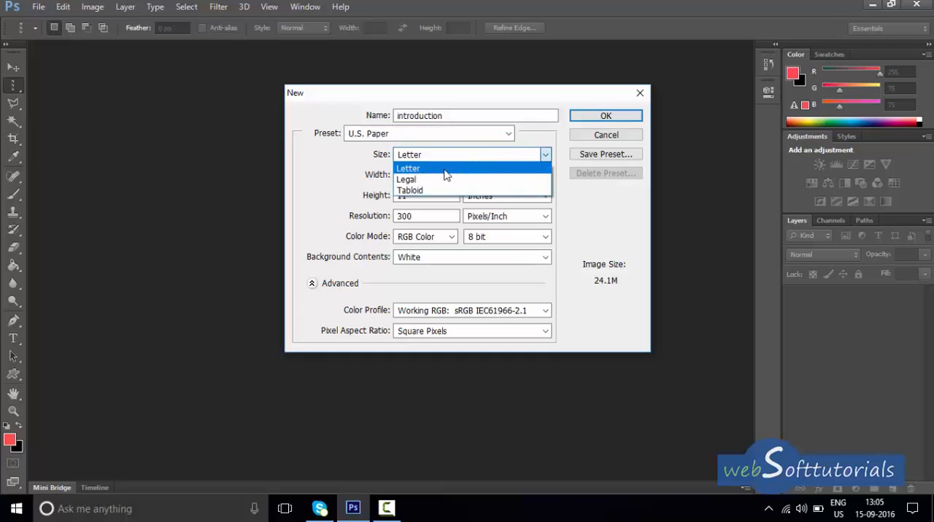
pyautogui.click(445, 169)
pyautogui.click(449, 159)
pyautogui.click(437, 179)
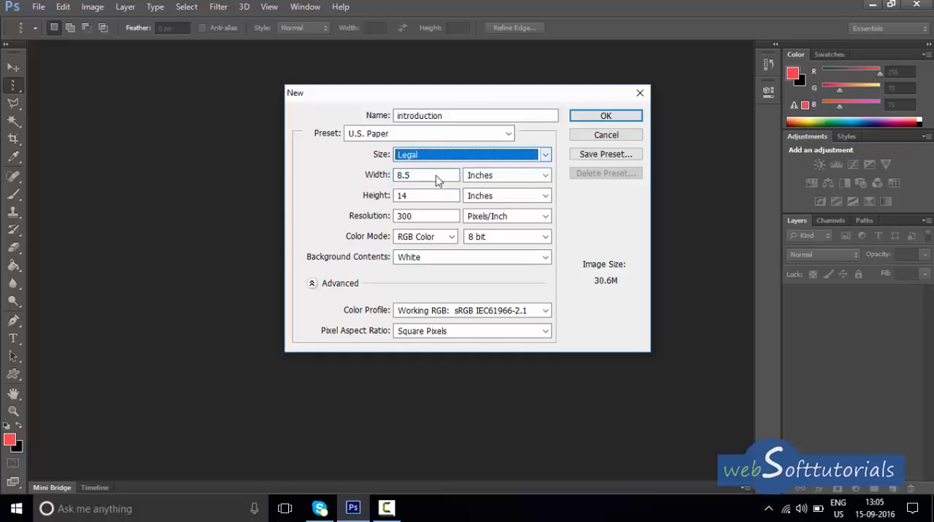
pyautogui.click(463, 155)
pyautogui.click(443, 194)
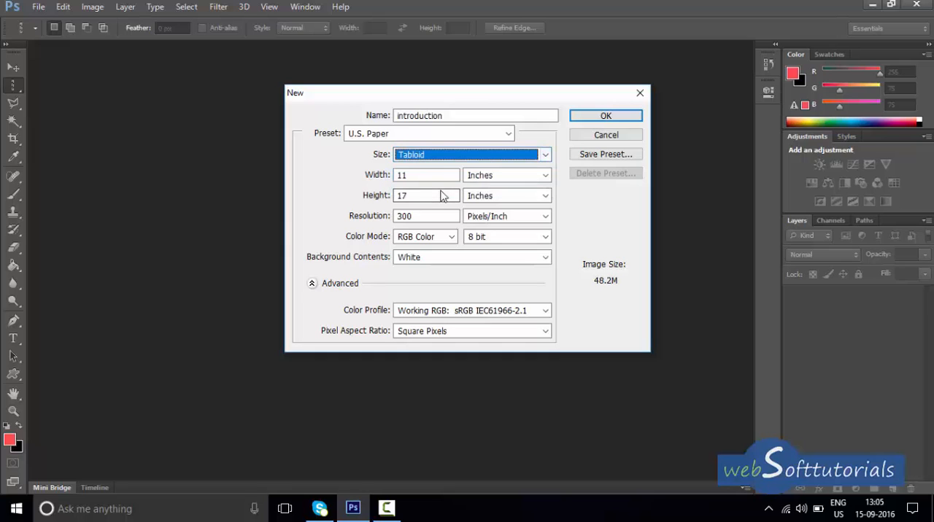
# Switch the new document to the Custom preset and set its dimension units to Pixels.
pyautogui.click(507, 134)
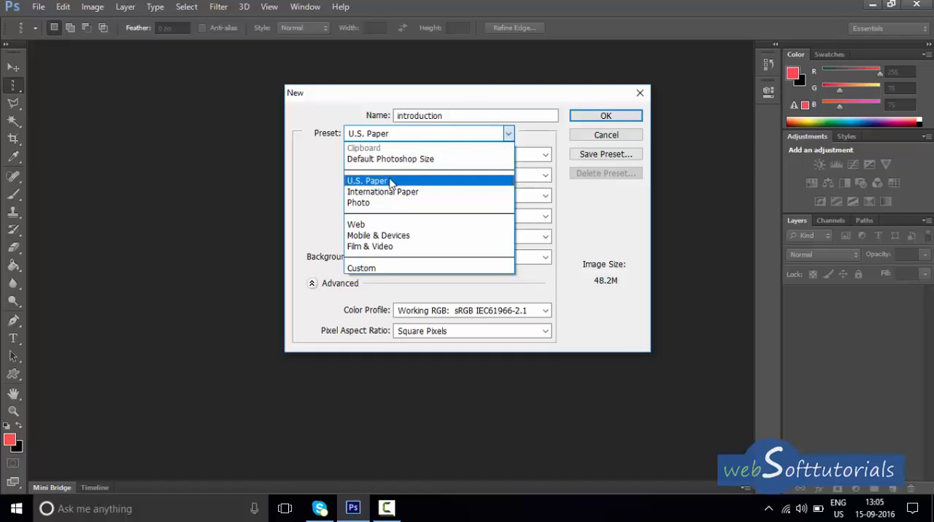
pyautogui.click(376, 269)
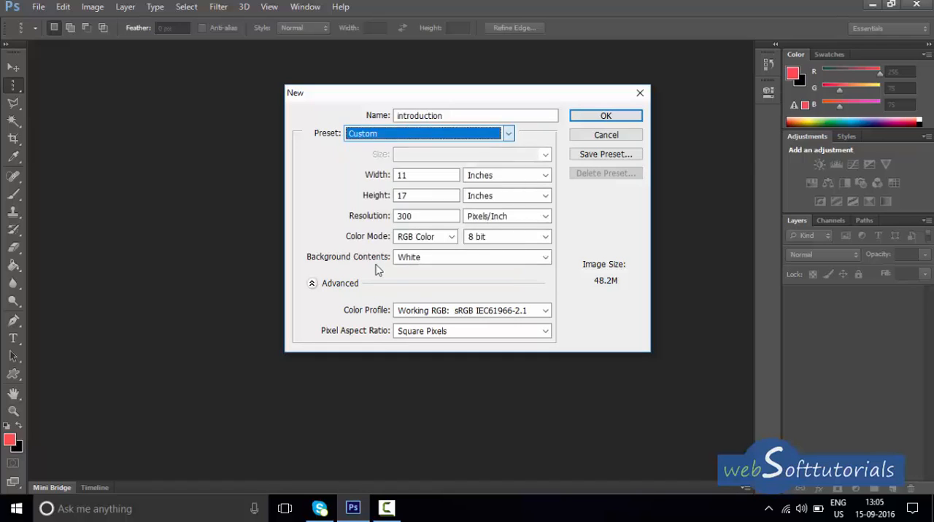
pyautogui.click(519, 182)
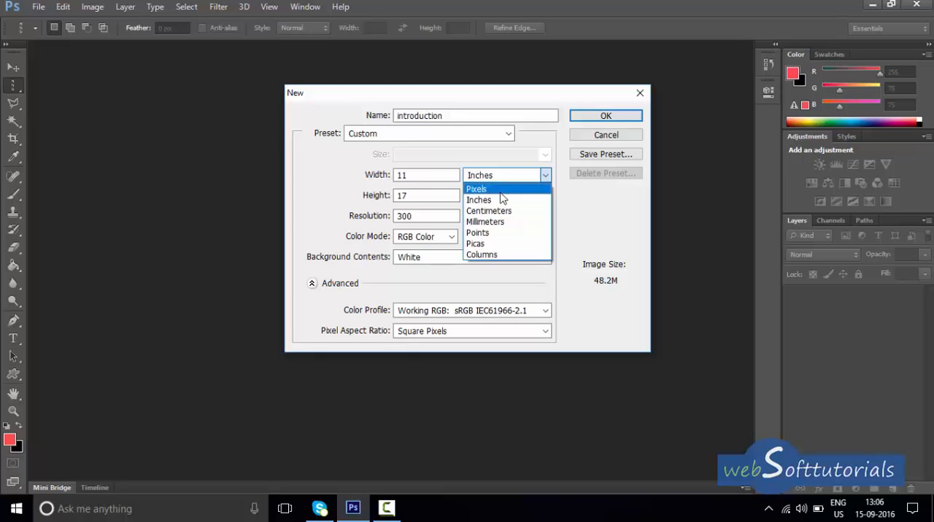
pyautogui.click(500, 193)
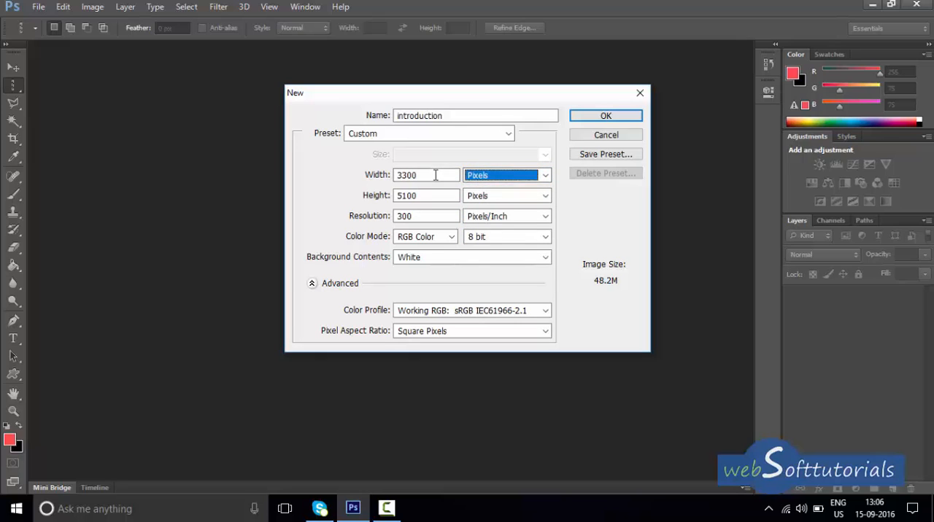
# Set the width to 1000 pixels and the height to 700 pixels, and create the document.
pyautogui.moveTo(436, 175); pyautogui.dragTo(315, 178)
pyautogui.write('1000')
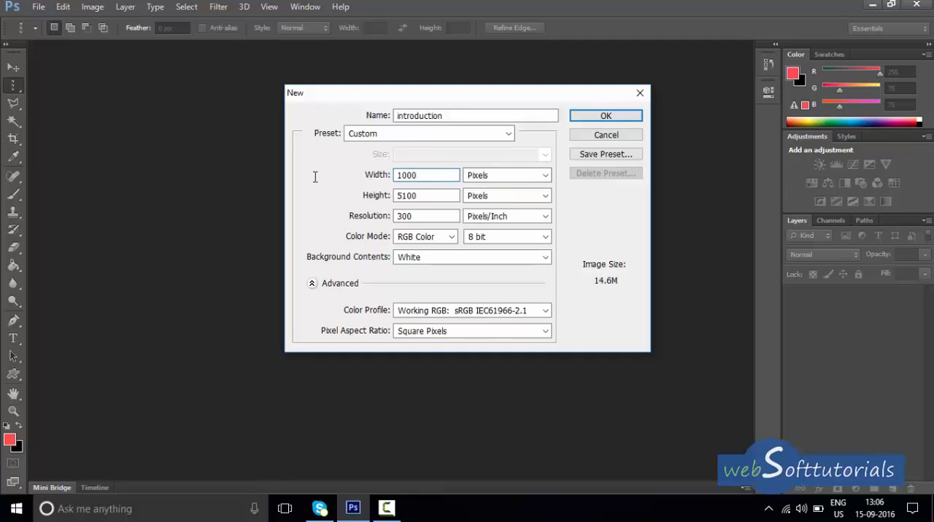
pyautogui.moveTo(435, 195); pyautogui.dragTo(381, 188)
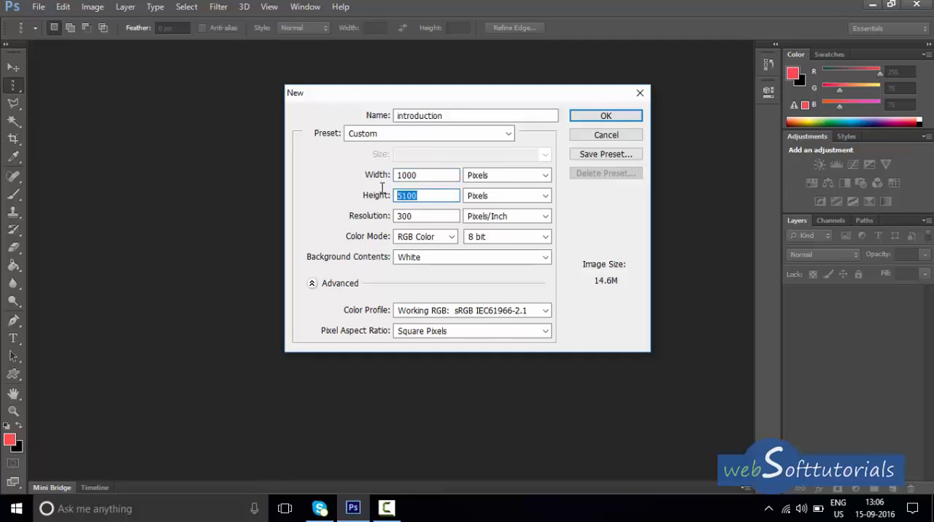
pyautogui.write('700')
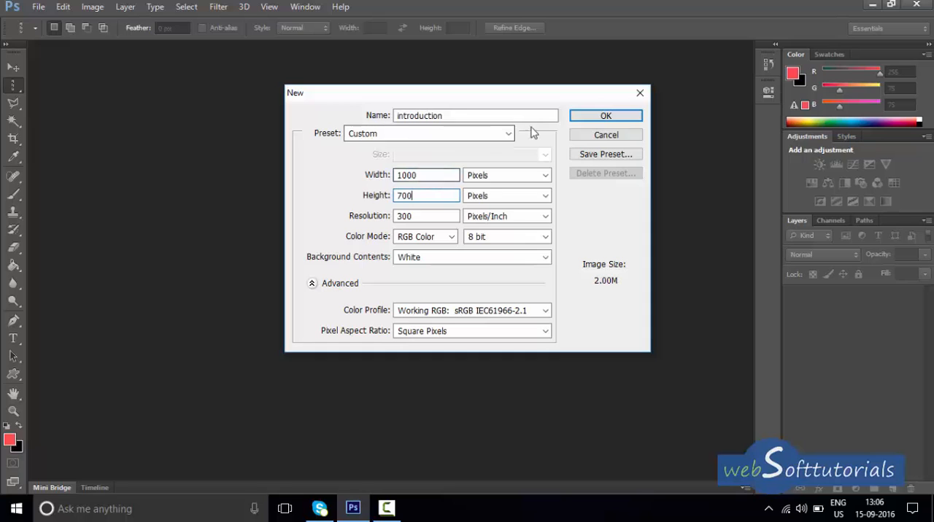
pyautogui.click(588, 118)
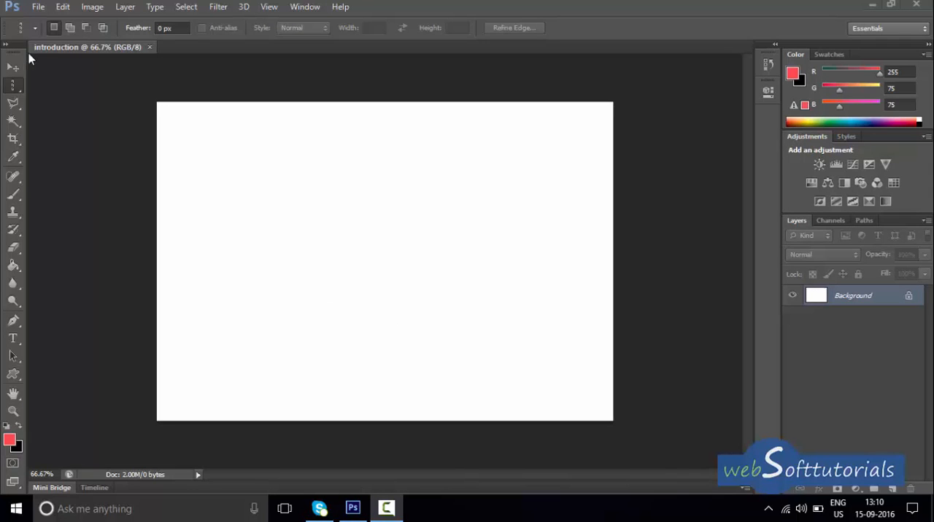
# Open the gardens-rose JPG image from the Desktop.
pyautogui.click(38, 7)
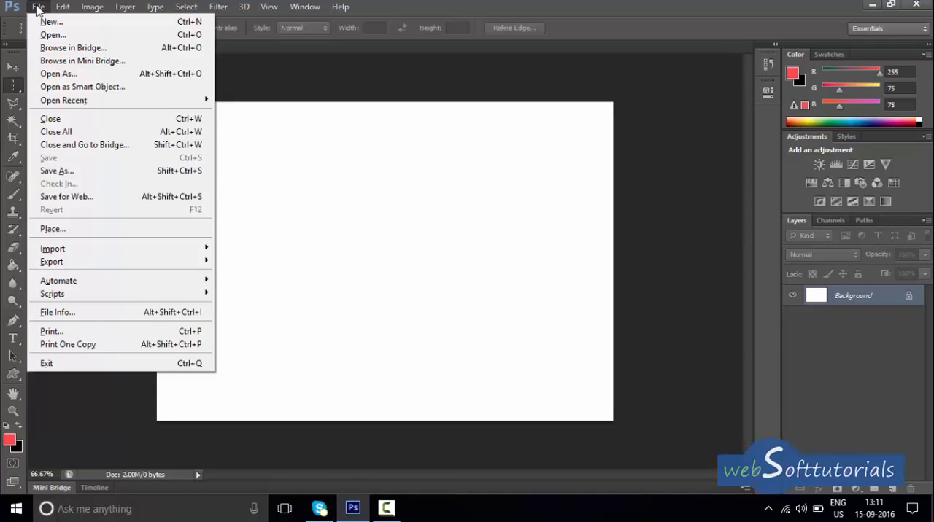
pyautogui.click(48, 34)
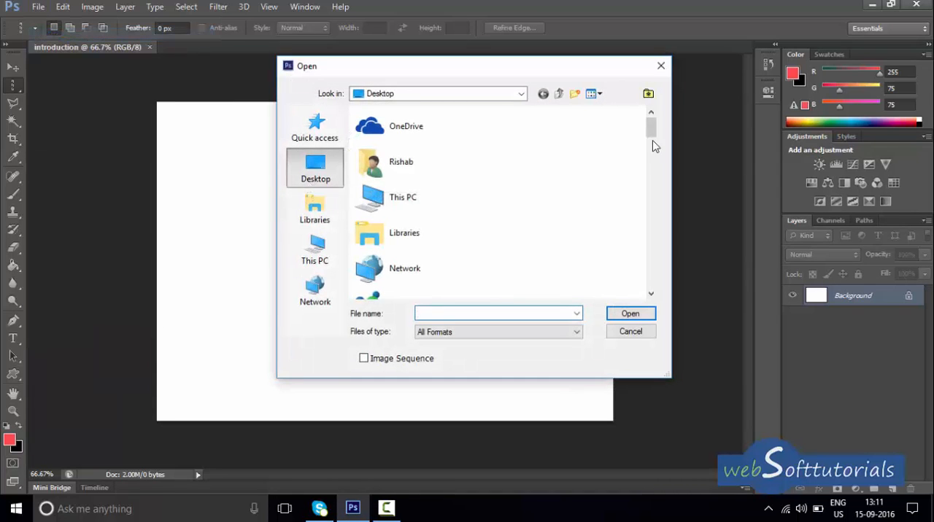
pyautogui.moveTo(655, 130); pyautogui.dragTo(649, 217)
pyautogui.click(413, 180)
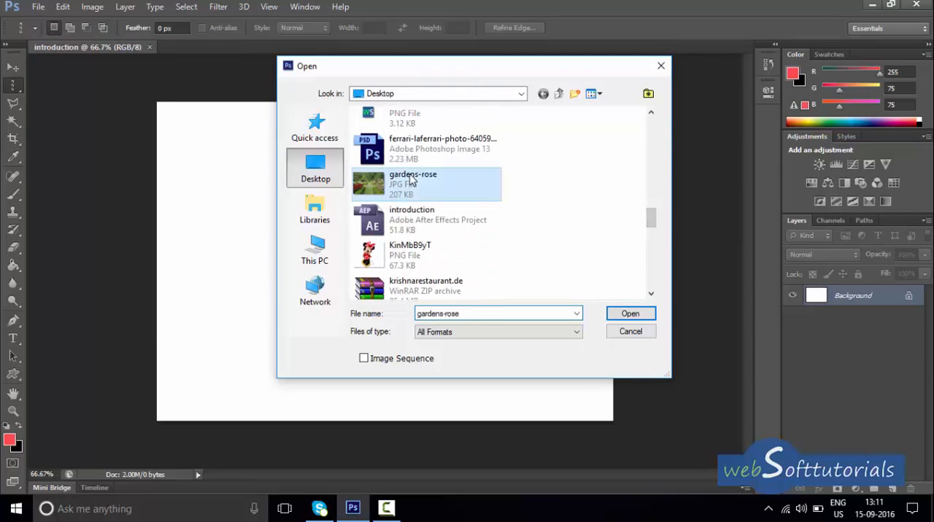
pyautogui.click(627, 319)
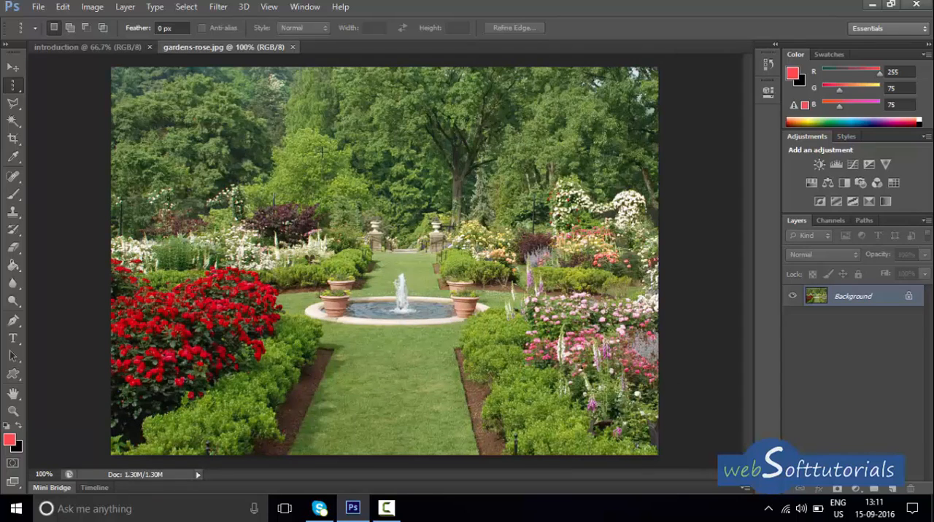
# Open the KinMbB9yT PNG image of Minnie Mouse from the Desktop.
pyautogui.click(38, 7)
pyautogui.click(44, 35)
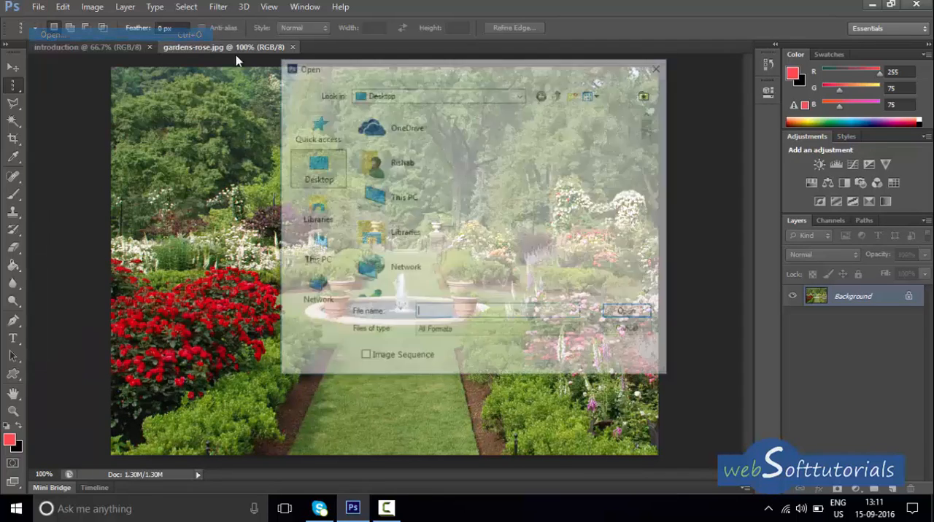
pyautogui.moveTo(651, 128); pyautogui.dragTo(653, 223)
pyautogui.click(406, 232)
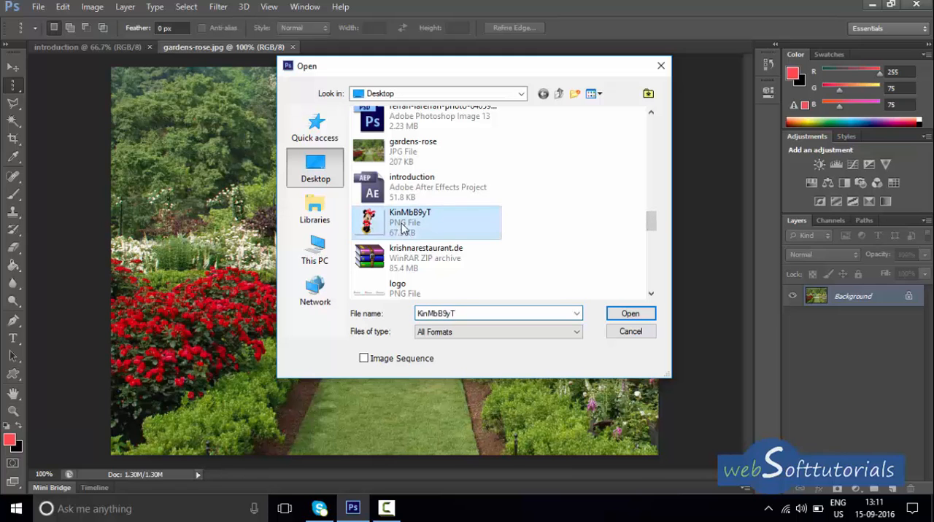
pyautogui.click(632, 316)
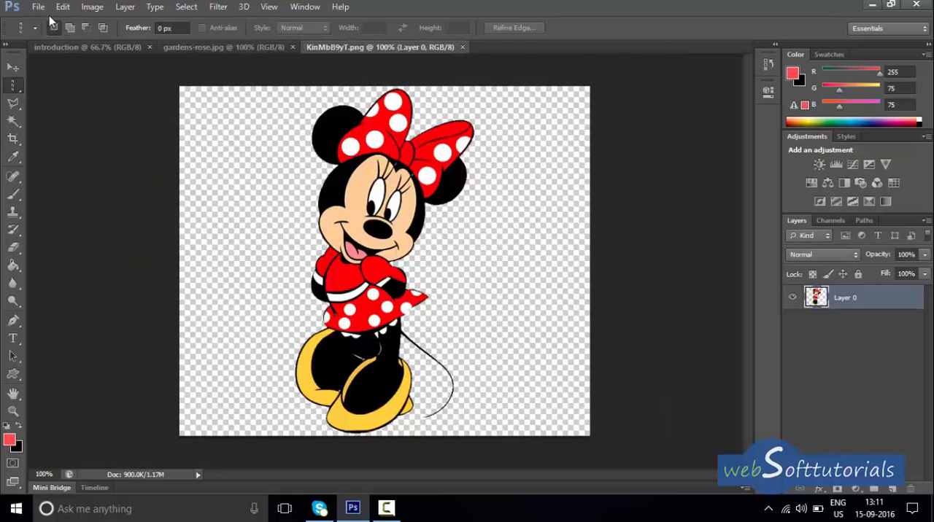
# Open the Mickey_Mouse_classic_pose PNG image from the Desktop.
pyautogui.click(37, 9)
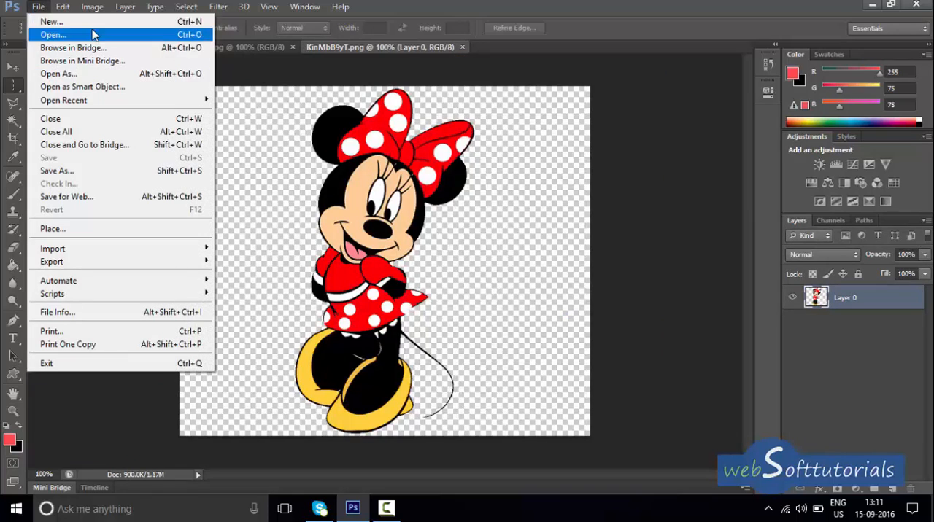
pyautogui.click(95, 38)
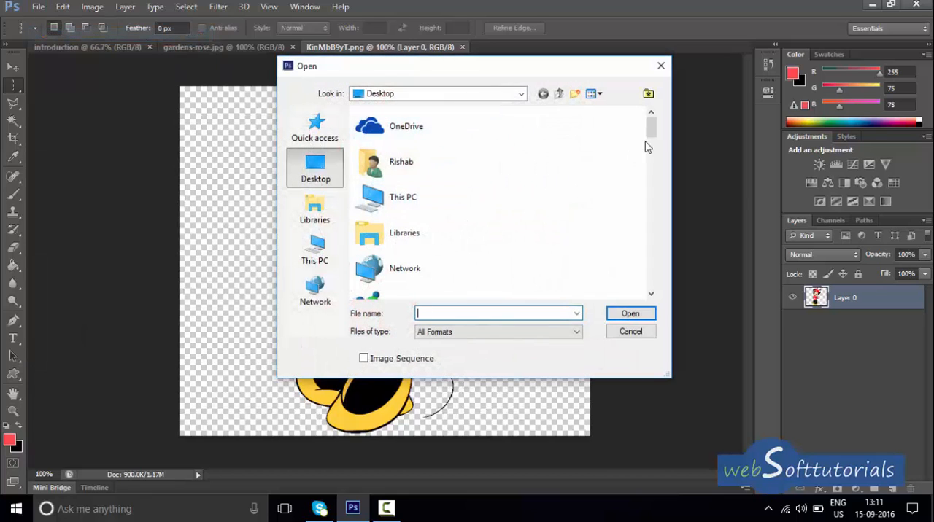
pyautogui.moveTo(651, 140); pyautogui.dragTo(649, 252)
pyautogui.click(474, 177)
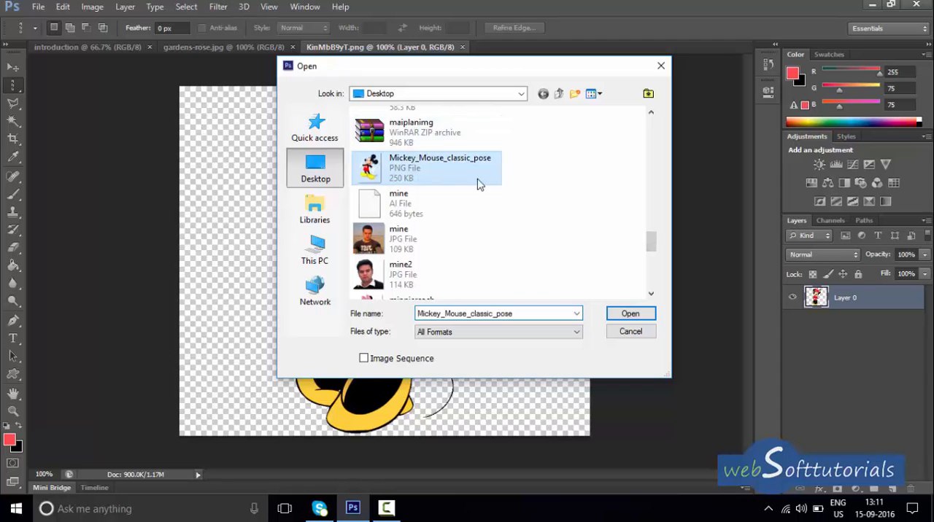
pyautogui.click(618, 314)
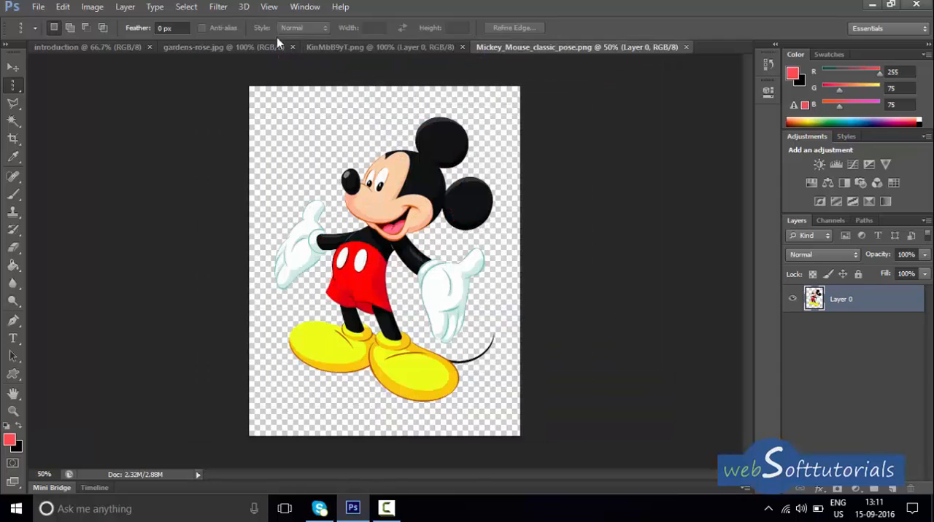
# Look through the open introduction, garden, Minnie Mouse and Mickey Mouse documents one after another.
pyautogui.click(126, 47)
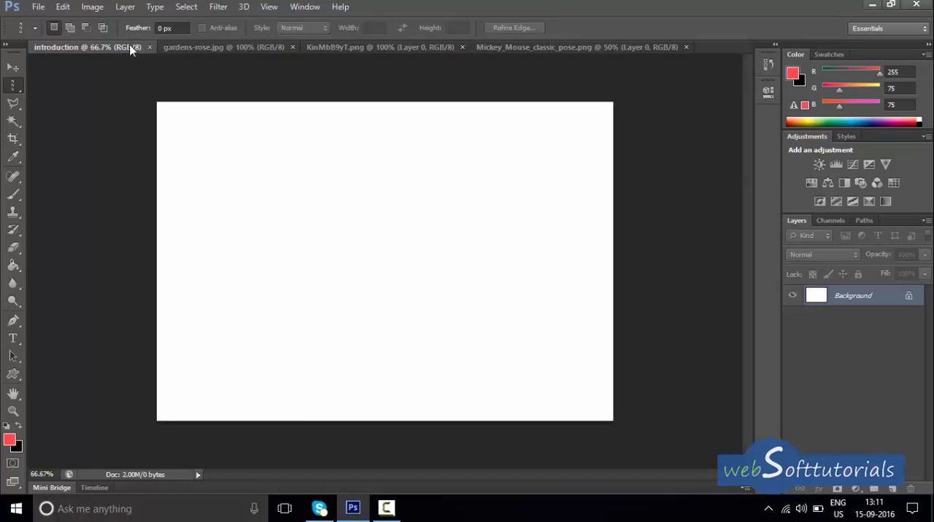
pyautogui.click(206, 46)
pyautogui.click(399, 47)
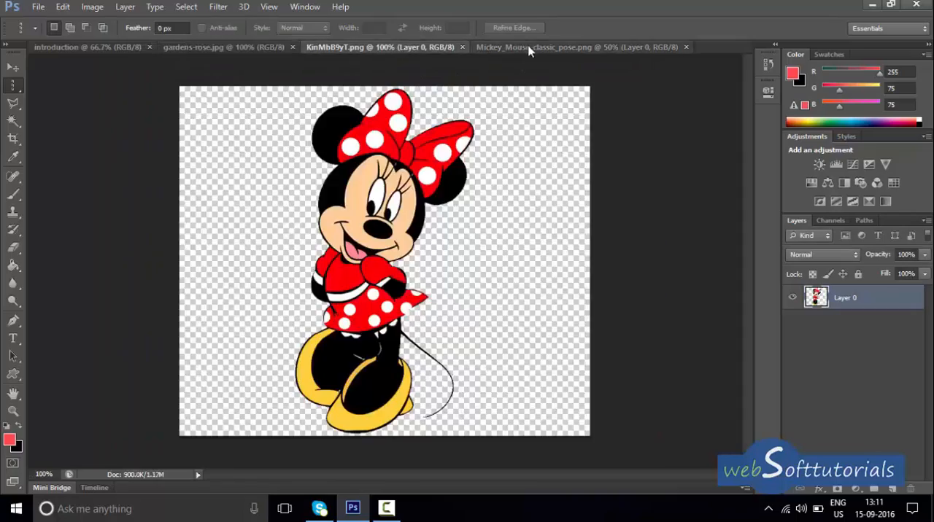
pyautogui.click(530, 48)
# Activate the Move tool in the gardens-rose image and convert its locked background into a regular layer.
pyautogui.click(255, 48)
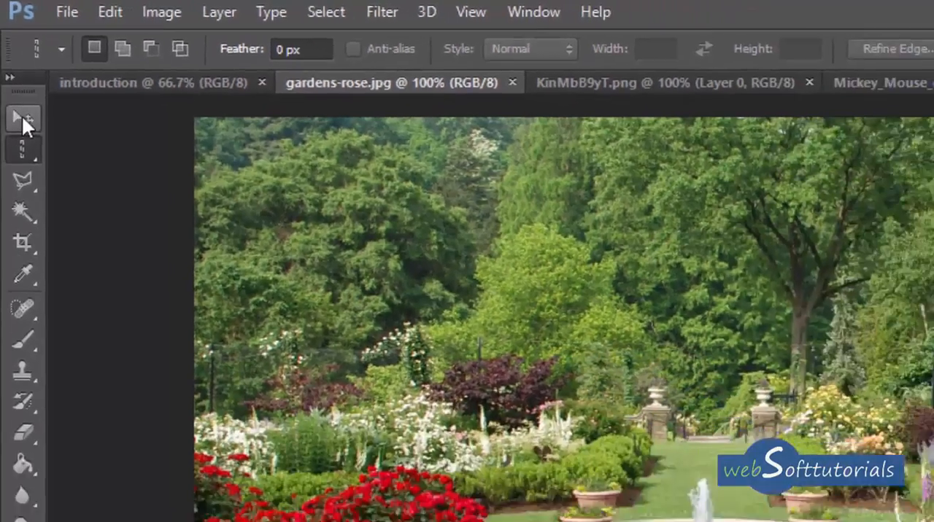
pyautogui.click(29, 154)
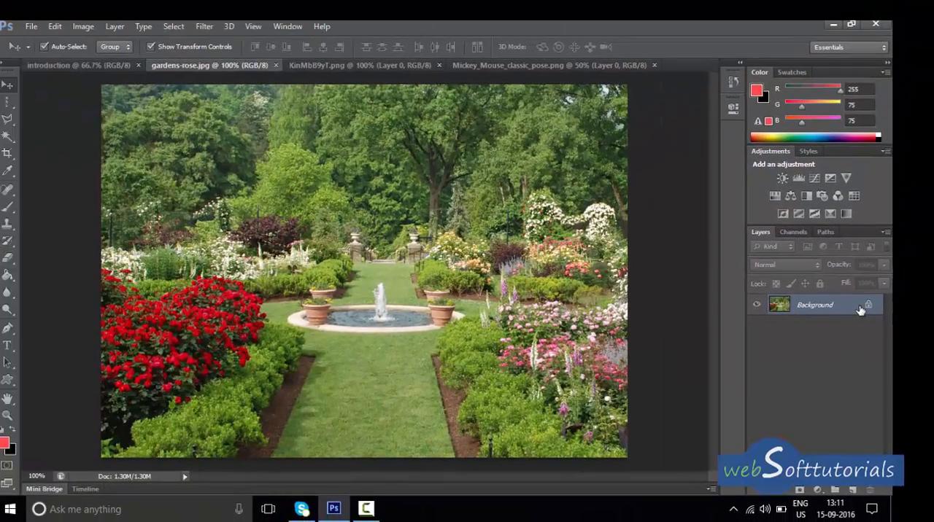
pyautogui.doubleClick(860, 310)
pyautogui.click(559, 174)
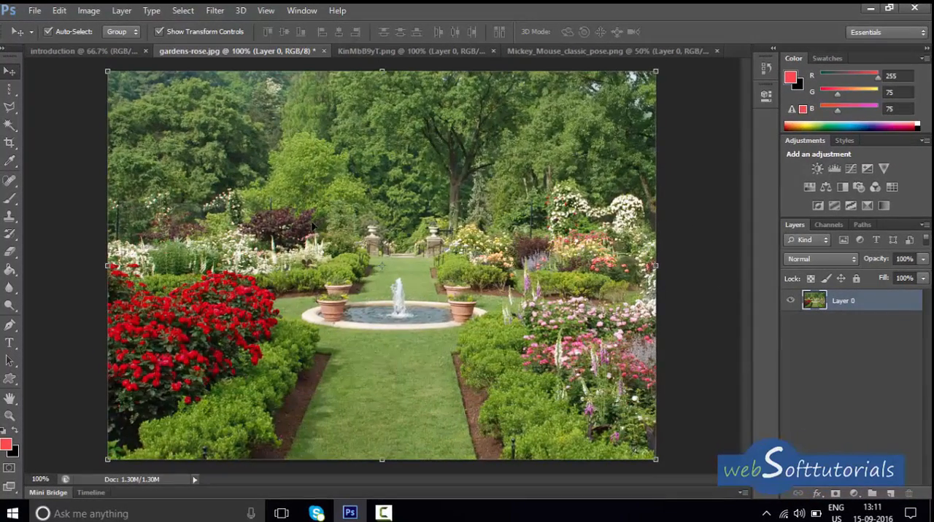
# Copy the garden layer into the introduction document and align it with the canvas's upper-left corner.
pyautogui.moveTo(312, 226); pyautogui.dragTo(375, 277)
pyautogui.click(92, 51)
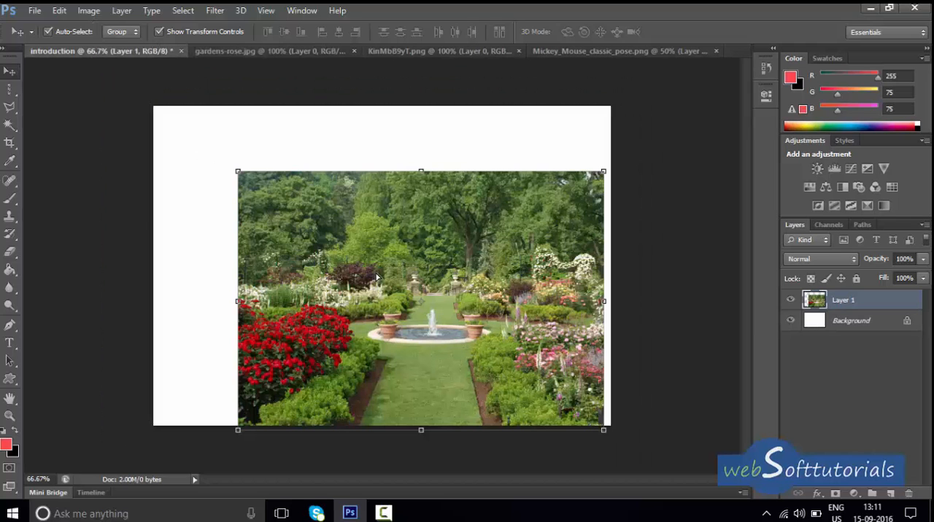
pyautogui.moveTo(462, 315); pyautogui.dragTo(378, 250)
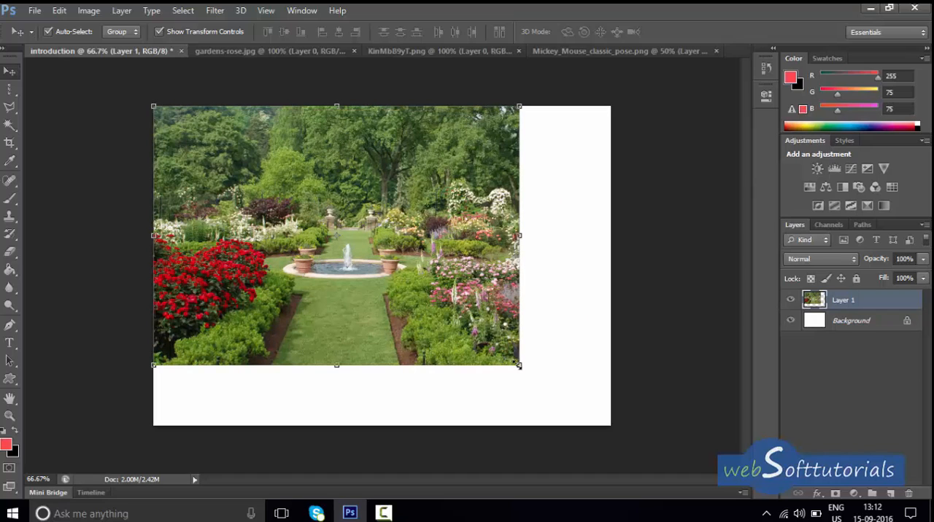
# Scale the garden layer to about 125% width and 123% height so it fills the canvas, and apply the transform.
pyautogui.click(519, 366)
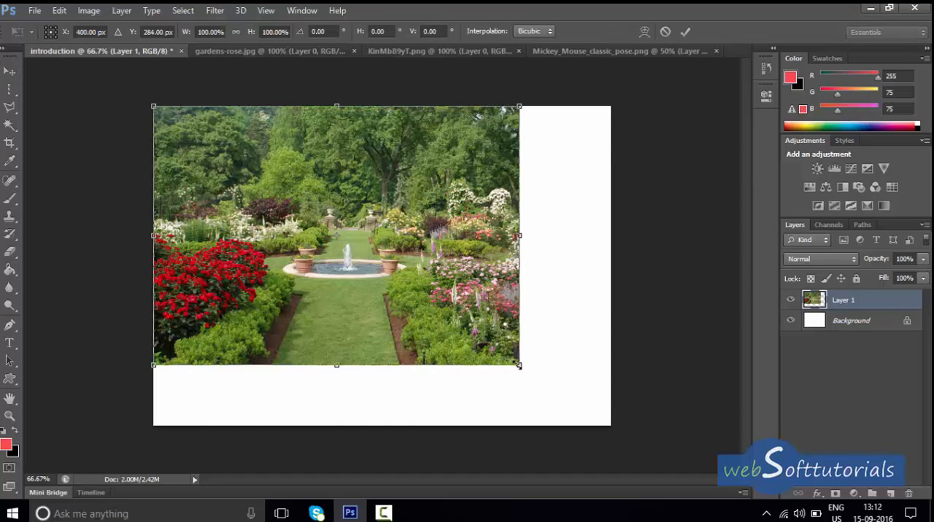
pyautogui.moveTo(519, 366); pyautogui.dragTo(610, 425)
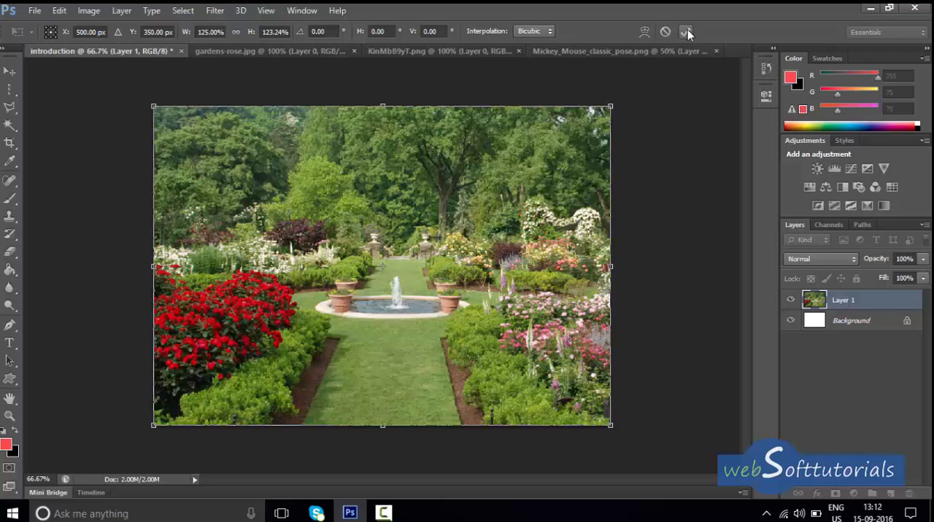
pyautogui.click(687, 32)
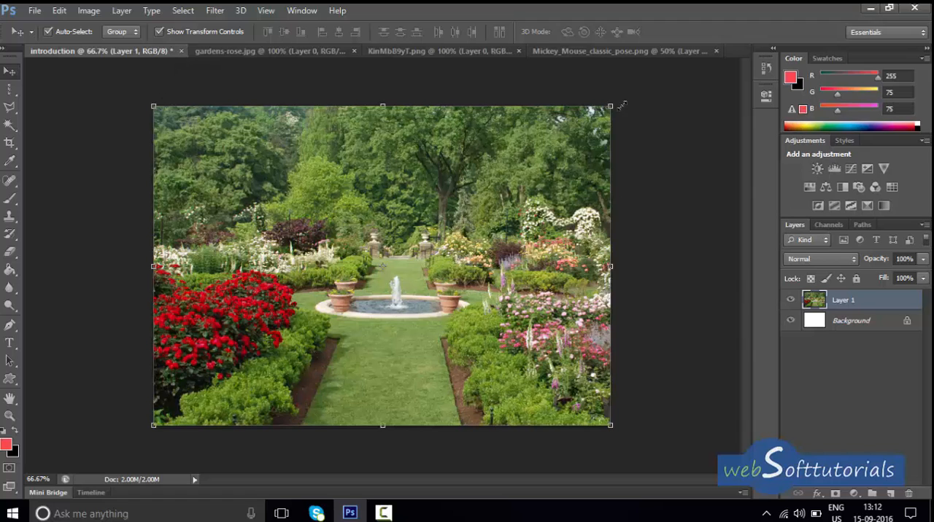
pyautogui.moveTo(618, 92)
pyautogui.mouseDown()
pyautogui.moveTo(641, 183)
pyautogui.moveTo(636, 251)
pyautogui.moveTo(637, 150)
pyautogui.moveTo(620, 83)
pyautogui.mouseUp()
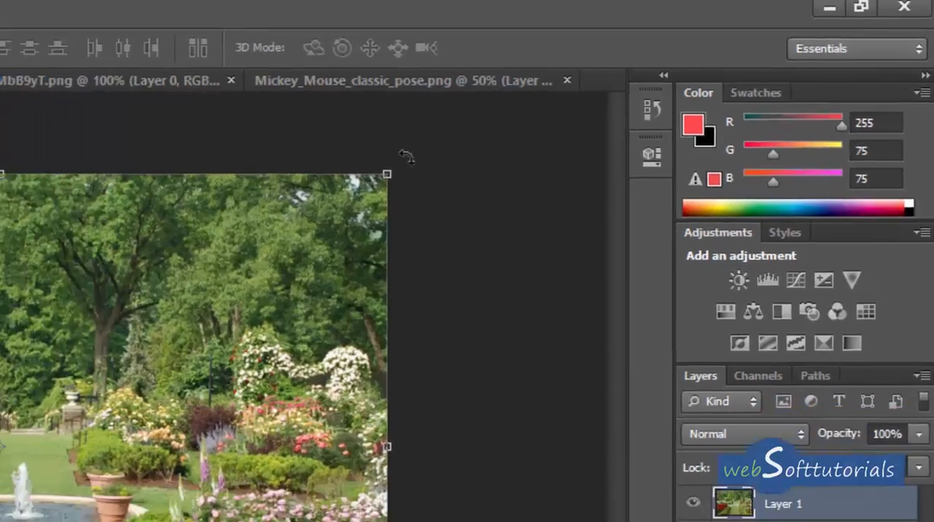
pyautogui.click(340, 178)
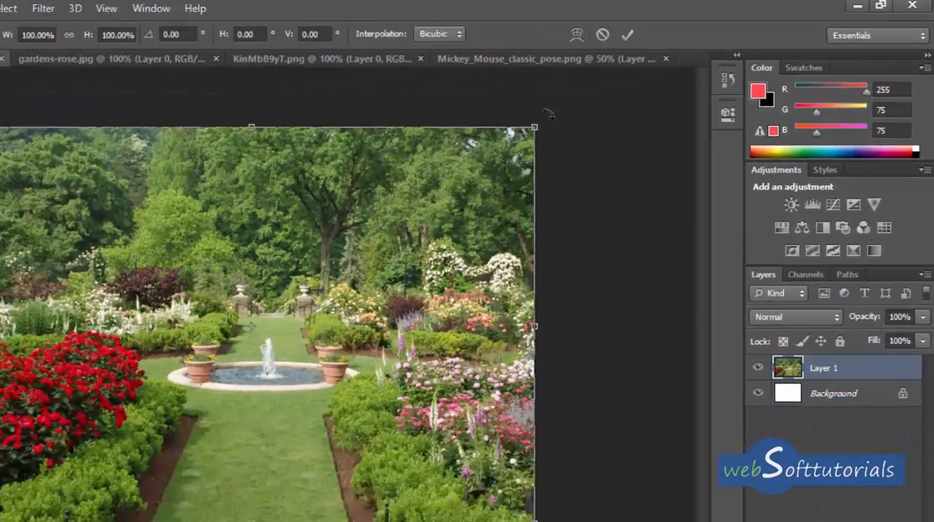
pyautogui.moveTo(548, 113); pyautogui.dragTo(566, 130)
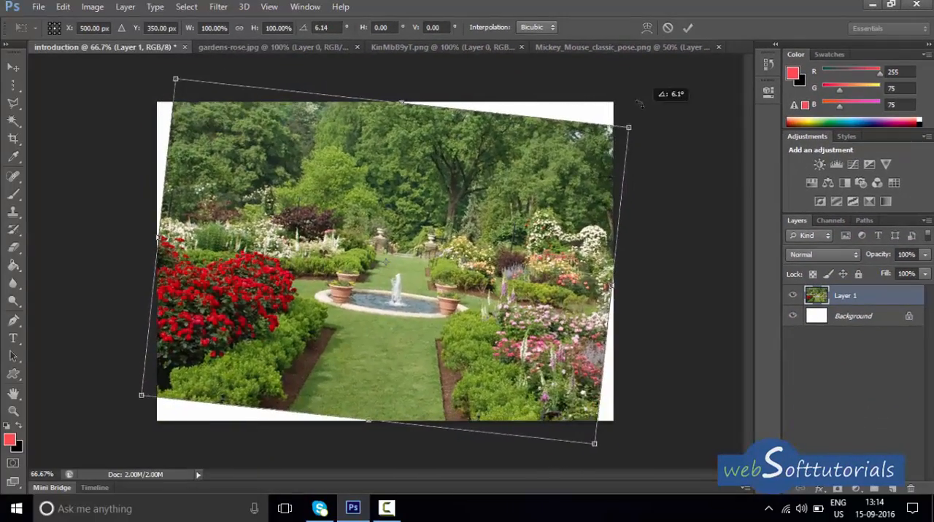
pyautogui.moveTo(638, 104); pyautogui.dragTo(632, 72)
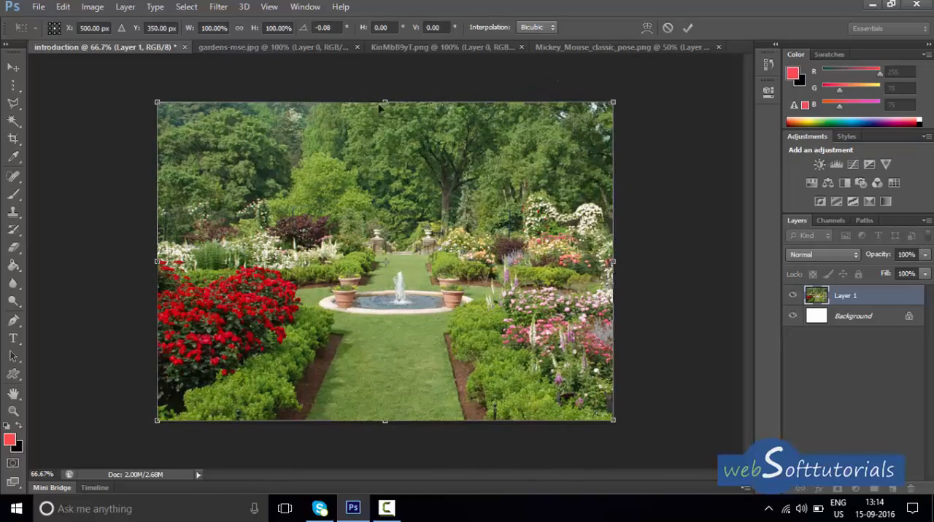
pyautogui.click(670, 28)
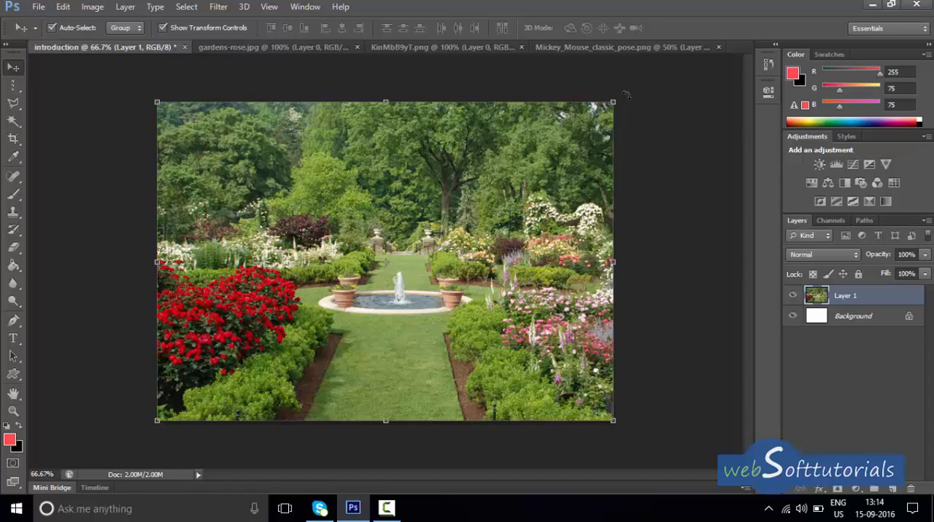
# Rotate the garden layer about 10 degrees clockwise and back about 10 degrees counterclockwise, applying each rotation.
pyautogui.moveTo(627, 95); pyautogui.dragTo(656, 130)
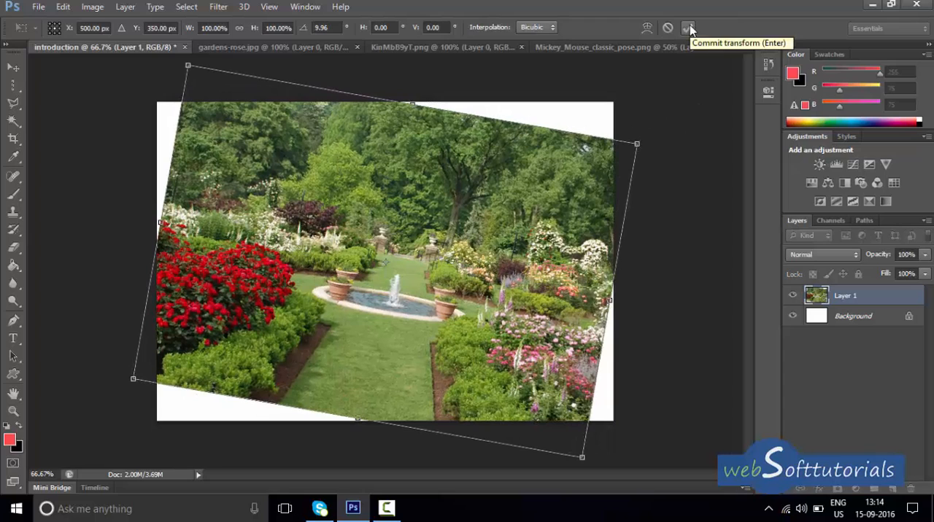
pyautogui.click(690, 29)
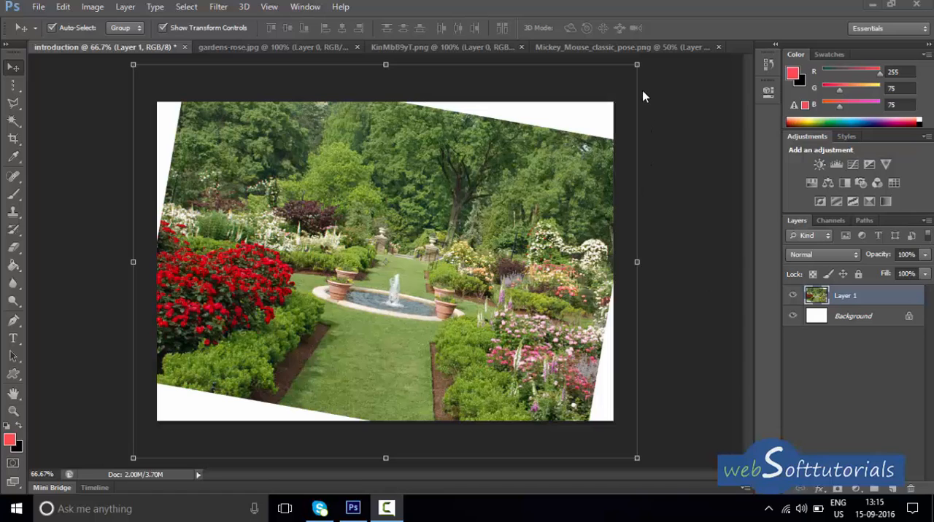
pyautogui.click(14, 67)
pyautogui.moveTo(647, 68); pyautogui.dragTo(588, 47)
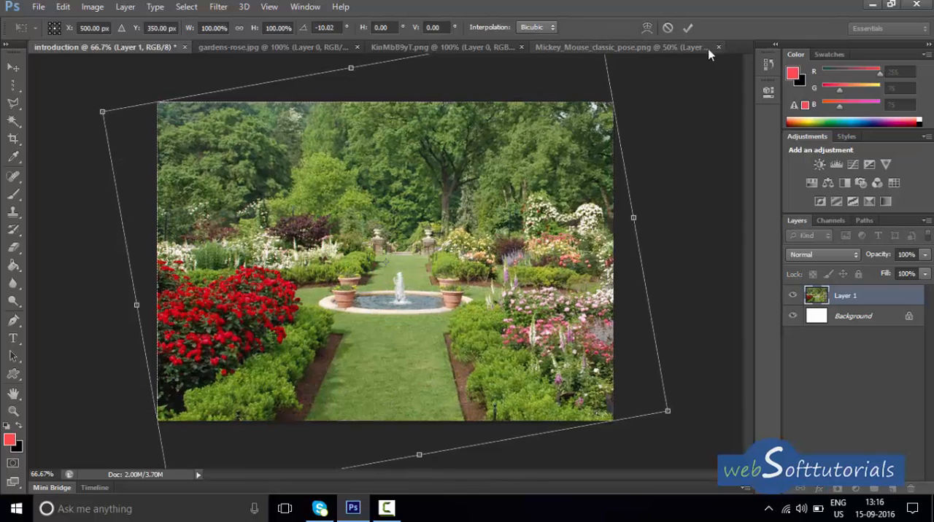
pyautogui.click(688, 27)
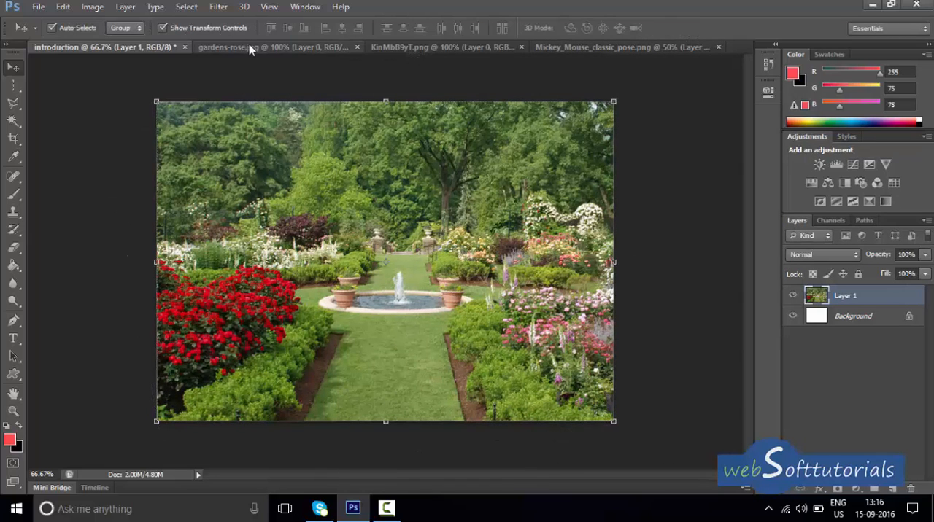
# Copy the Minnie Mouse figure into the introduction document and place it on the garden path in front of the fountain.
pyautogui.click(410, 51)
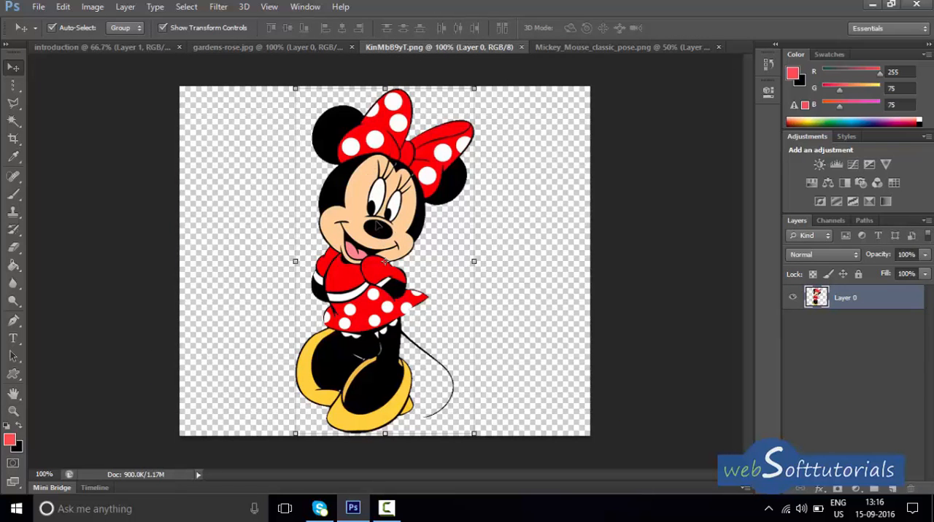
pyautogui.moveTo(379, 227); pyautogui.dragTo(411, 172)
pyautogui.moveTo(502, 275); pyautogui.dragTo(405, 257)
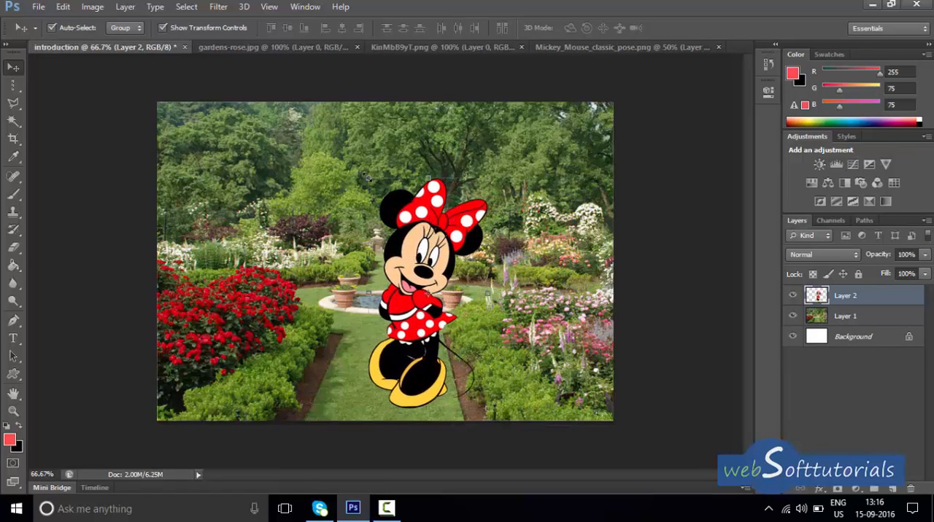
# Scale down the Minnie Mouse layer with Free Transform so she stands lower on the path, and apply the change.
pyautogui.hotkey('ctrl', 't')
pyautogui.moveTo(366, 175); pyautogui.dragTo(408, 273)
pyautogui.click(687, 28)
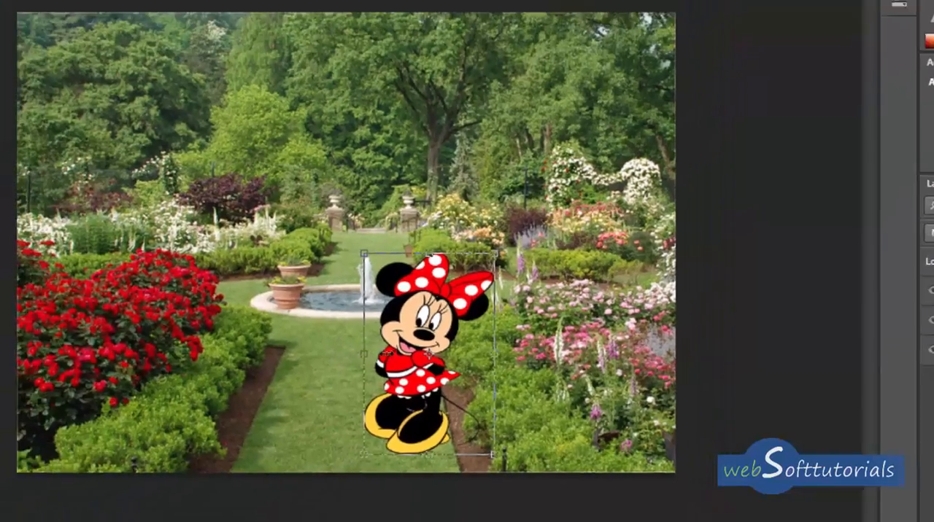
pyautogui.moveTo(330, 370); pyautogui.dragTo(661, 326)
pyautogui.moveTo(580, 307); pyautogui.dragTo(594, 337)
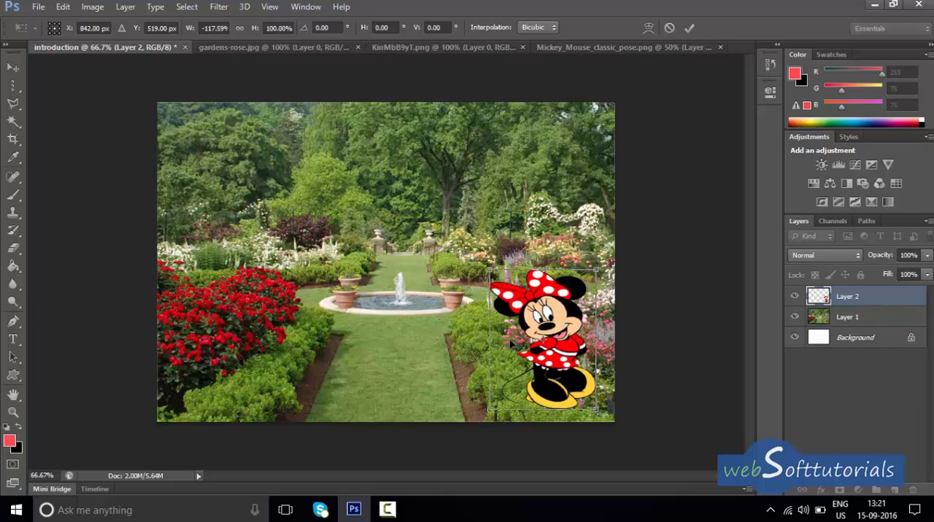
pyautogui.click(670, 28)
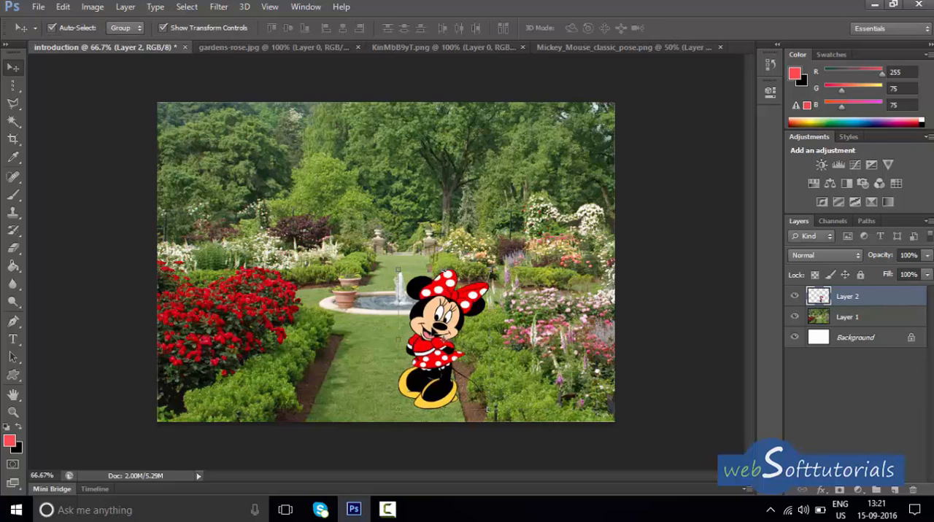
# Copy the Mickey Mouse figure into the introduction document and scale it down with Free Transform to about Minnie's size, overlapping her.
pyautogui.click(621, 46)
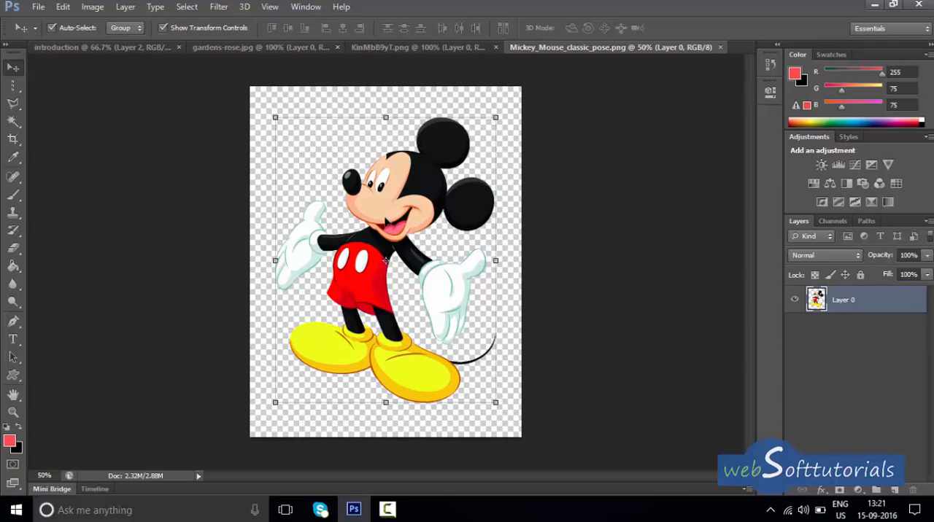
pyautogui.moveTo(394, 233); pyautogui.dragTo(363, 310)
pyautogui.hotkey('ctrl', 't')
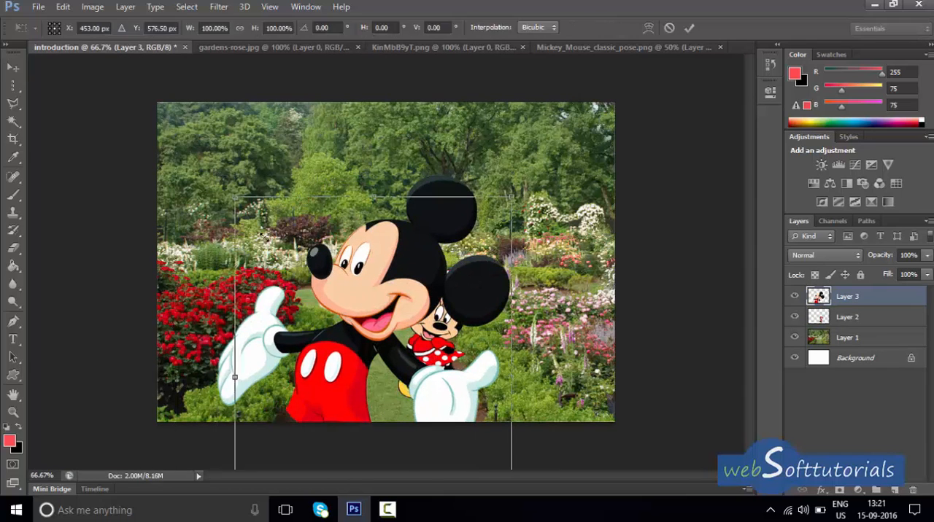
pyautogui.moveTo(216, 175); pyautogui.dragTo(335, 272)
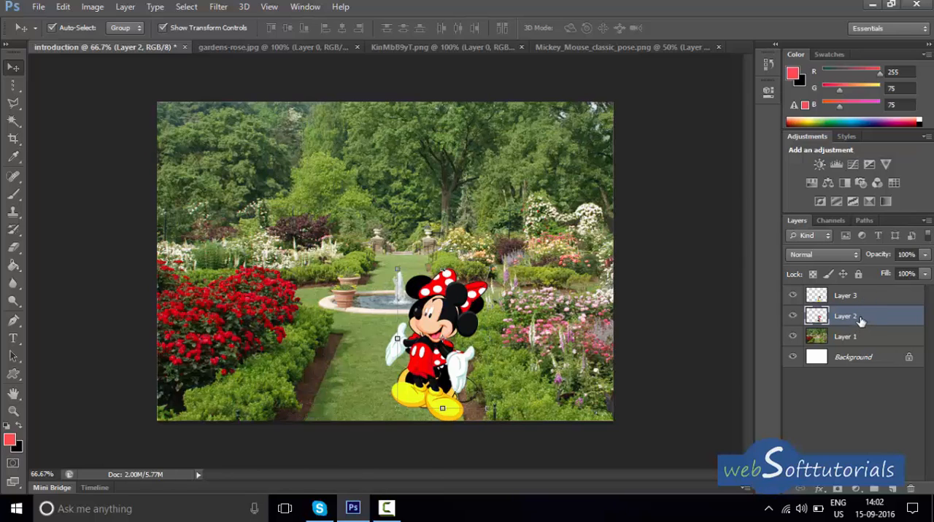
# Reorder Layer 2 above Layer 3 and move Minnie Mouse up and right of Mickey, over the flower beds.
pyautogui.moveTo(861, 322); pyautogui.dragTo(859, 293)
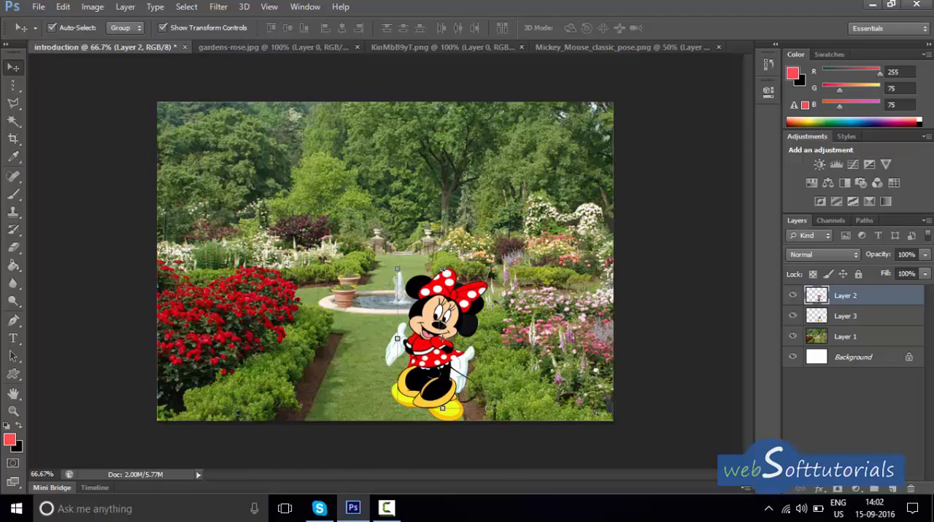
pyautogui.moveTo(438, 350); pyautogui.dragTo(544, 270)
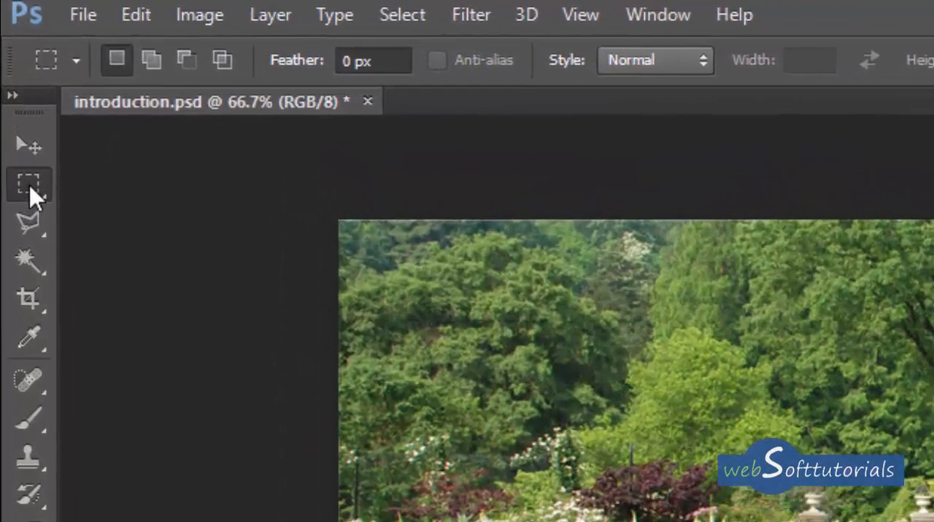
# Select the trees and white flowers in the garden's upper-left area on Layer 1 with the Rectangular Marquee tool.
pyautogui.rightClick(30, 192)
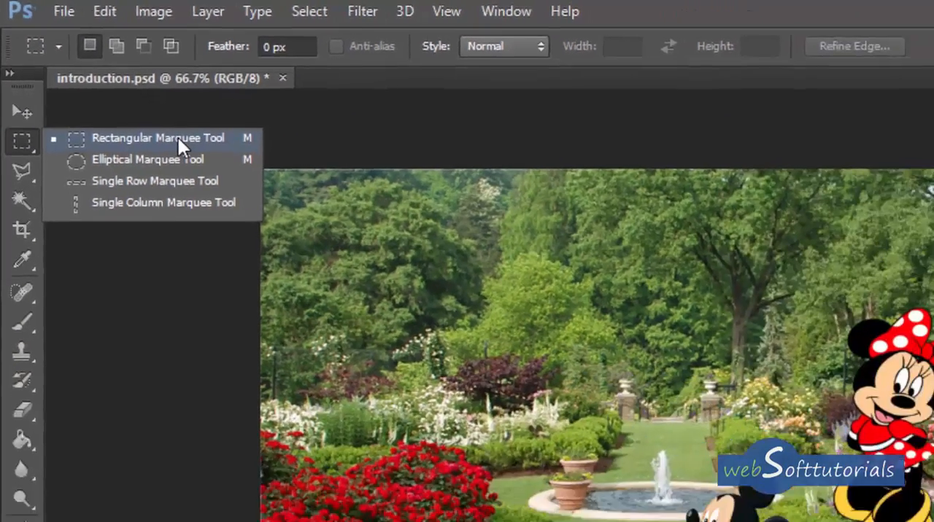
pyautogui.click(179, 140)
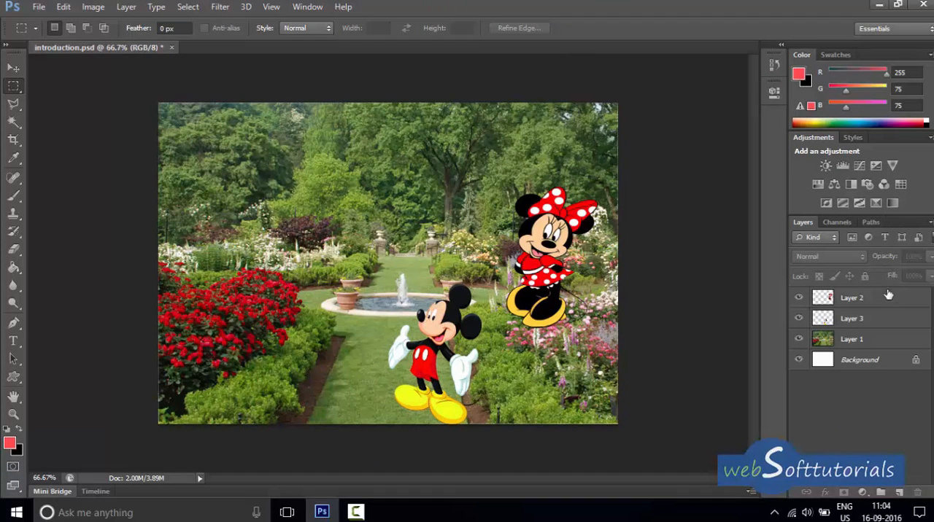
pyautogui.click(869, 344)
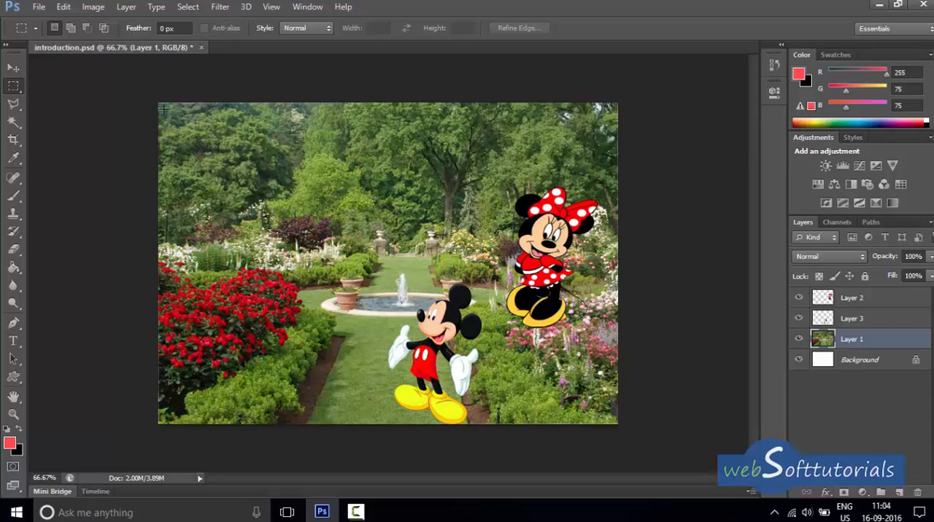
pyautogui.moveTo(161, 104); pyautogui.dragTo(301, 270)
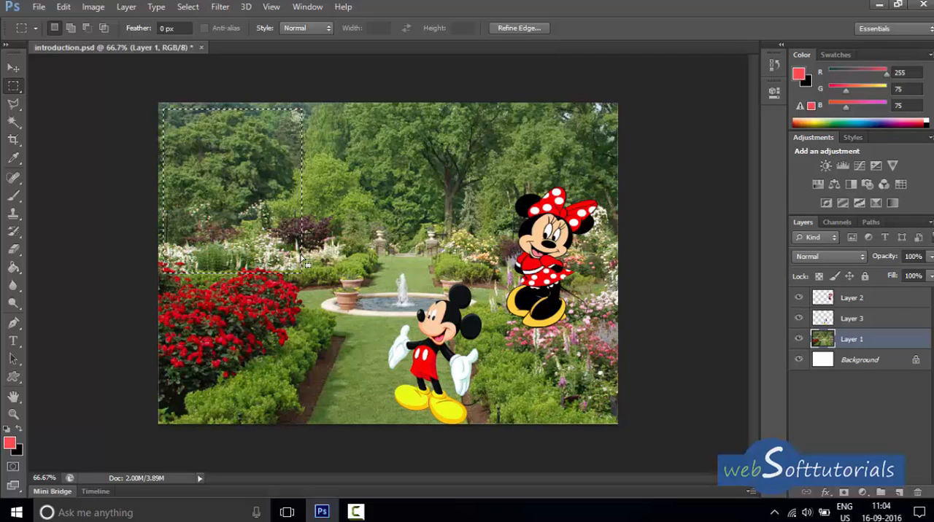
# Try moving the selected tree area slightly down and left with the Move tool, and undo the move.
pyautogui.click(15, 68)
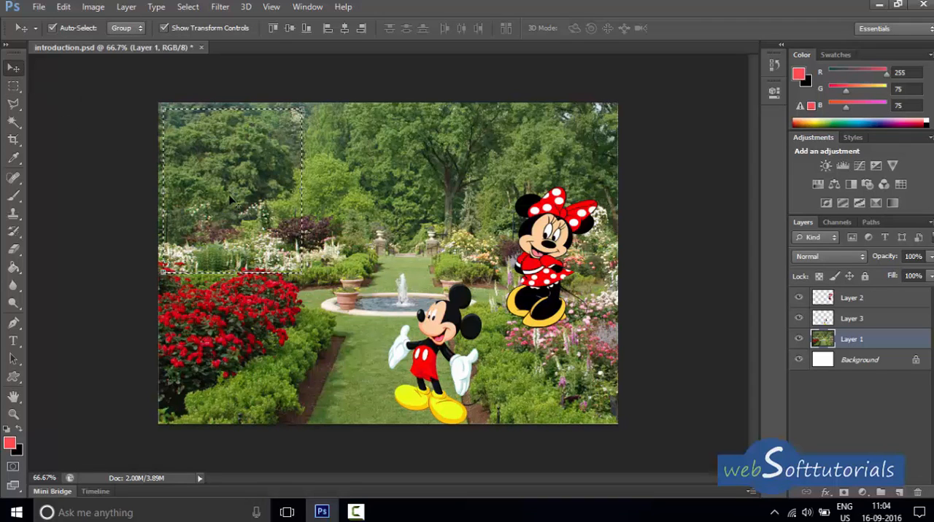
pyautogui.hotkey('ctrl', 't')
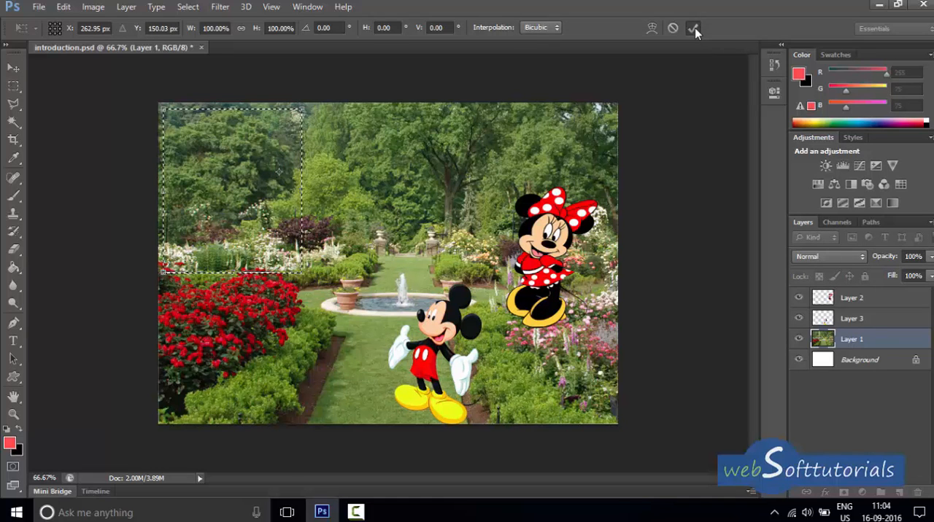
pyautogui.click(692, 28)
pyautogui.moveTo(248, 186); pyautogui.dragTo(245, 210)
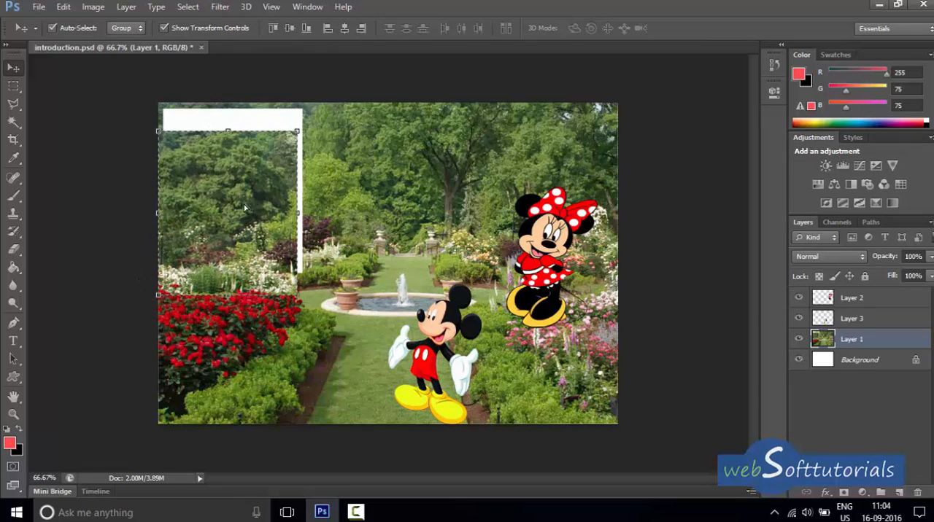
pyautogui.hotkey('ctrl', 'z')
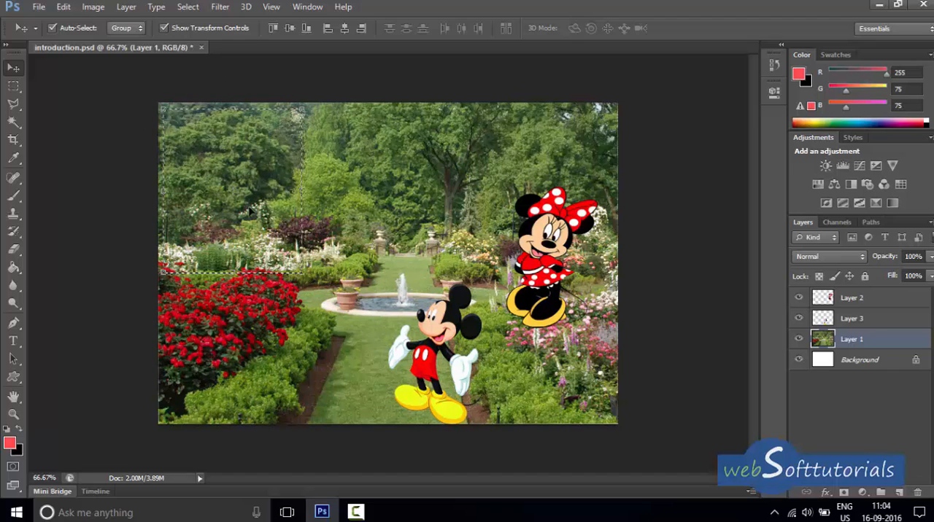
# Add overlapping rectangles to the marquee selection, extending it in steps diagonally across the fountain to Minnie and Mickey.
pyautogui.click(13, 86)
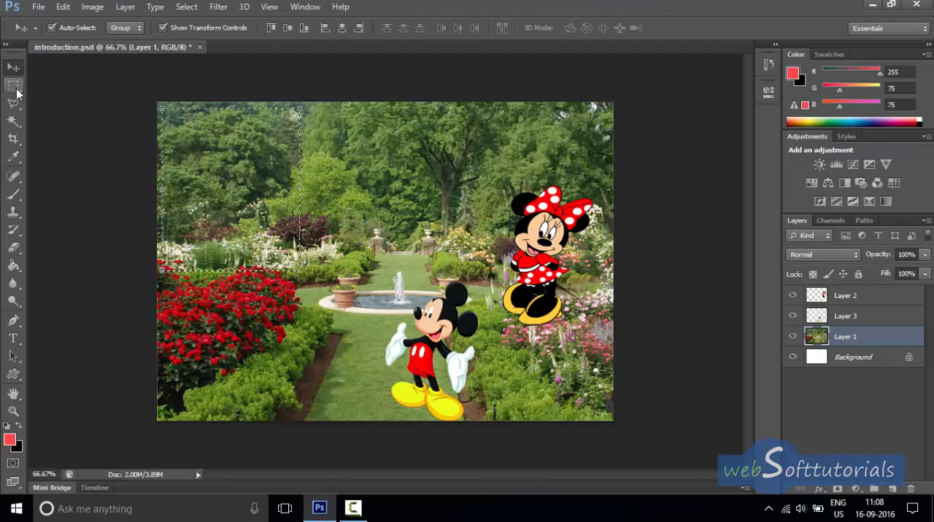
pyautogui.click(15, 87)
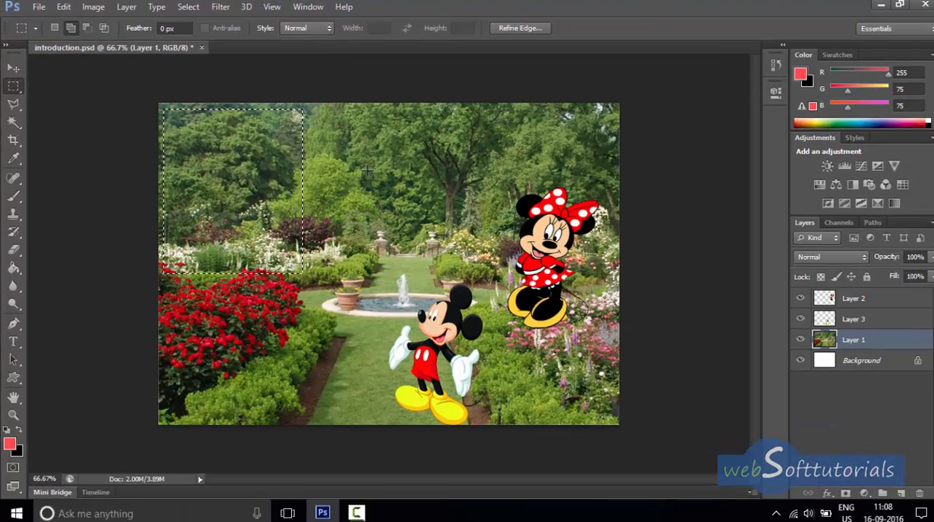
pyautogui.moveTo(367, 167); pyautogui.dragTo(270, 302)
pyautogui.moveTo(211, 266); pyautogui.dragTo(226, 335)
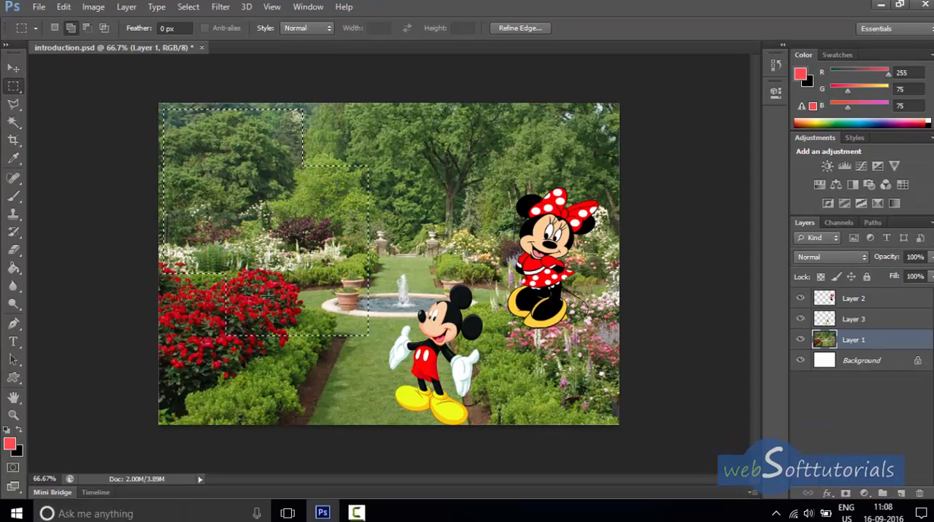
pyautogui.moveTo(348, 269); pyautogui.dragTo(358, 273)
pyautogui.moveTo(379, 244); pyautogui.dragTo(299, 371)
pyautogui.moveTo(565, 242); pyautogui.dragTo(388, 405)
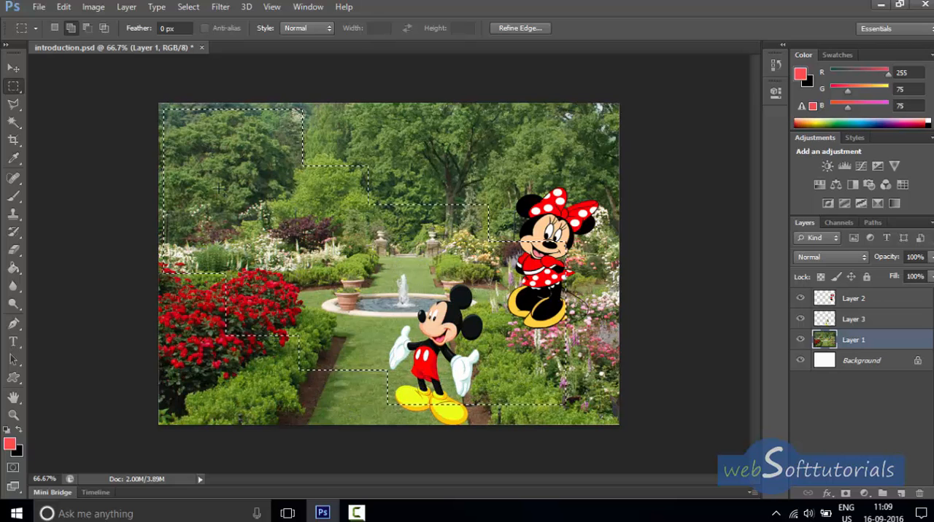
# Try moving the stepped selection of the garden slightly upward, and step back to before the move.
pyautogui.click(14, 68)
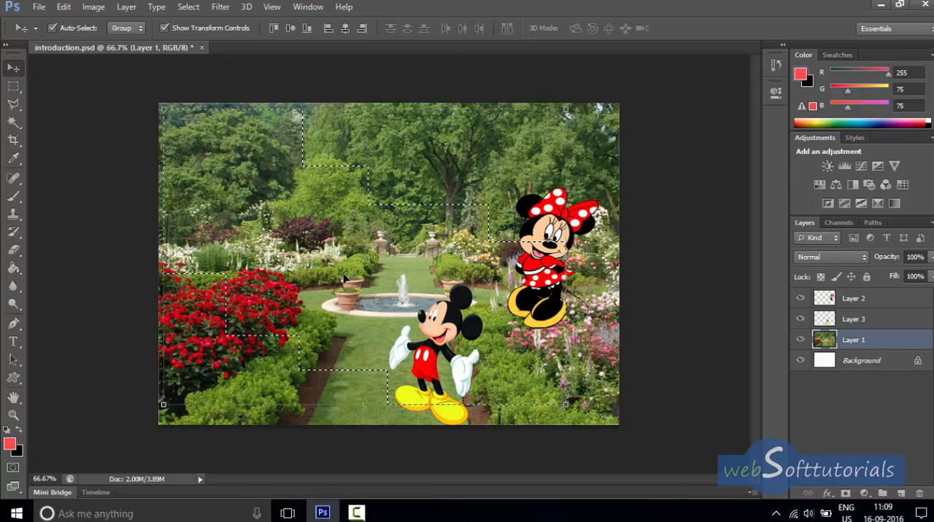
pyautogui.moveTo(346, 278)
pyautogui.mouseDown()
pyautogui.moveTo(372, 224)
pyautogui.moveTo(421, 180)
pyautogui.moveTo(574, 246)
pyautogui.moveTo(429, 355)
pyautogui.moveTo(303, 218)
pyautogui.moveTo(481, 241)
pyautogui.moveTo(299, 328)
pyautogui.moveTo(487, 307)
pyautogui.moveTo(321, 277)
pyautogui.moveTo(540, 321)
pyautogui.moveTo(321, 216)
pyautogui.moveTo(503, 347)
pyautogui.moveTo(259, 246)
pyautogui.moveTo(479, 248)
pyautogui.moveTo(358, 326)
pyautogui.moveTo(330, 276)
pyautogui.moveTo(374, 289)
pyautogui.moveTo(344, 276)
pyautogui.mouseUp()
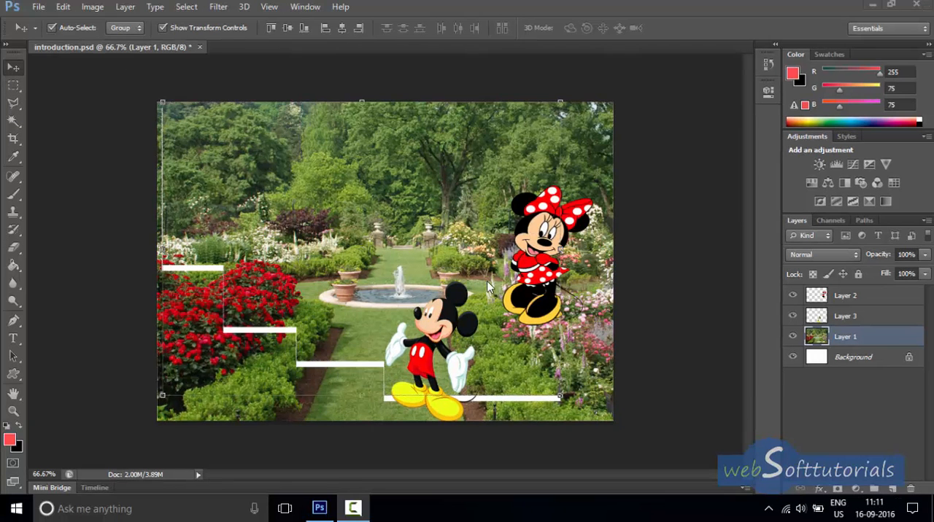
pyautogui.click(365, 303)
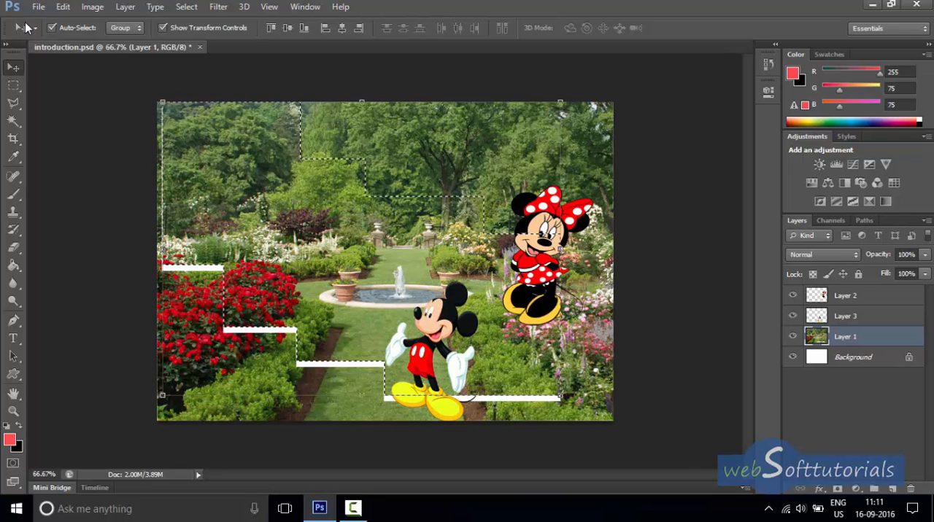
pyautogui.click(63, 7)
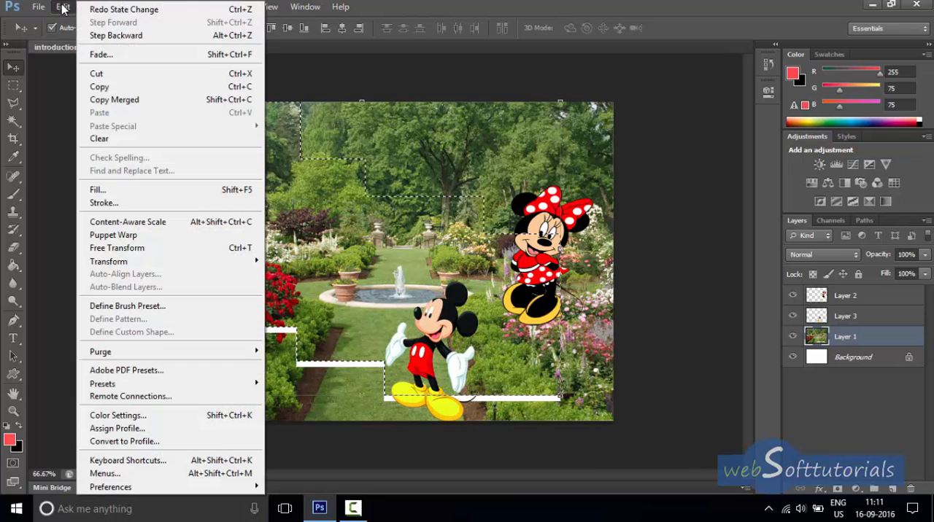
pyautogui.click(111, 35)
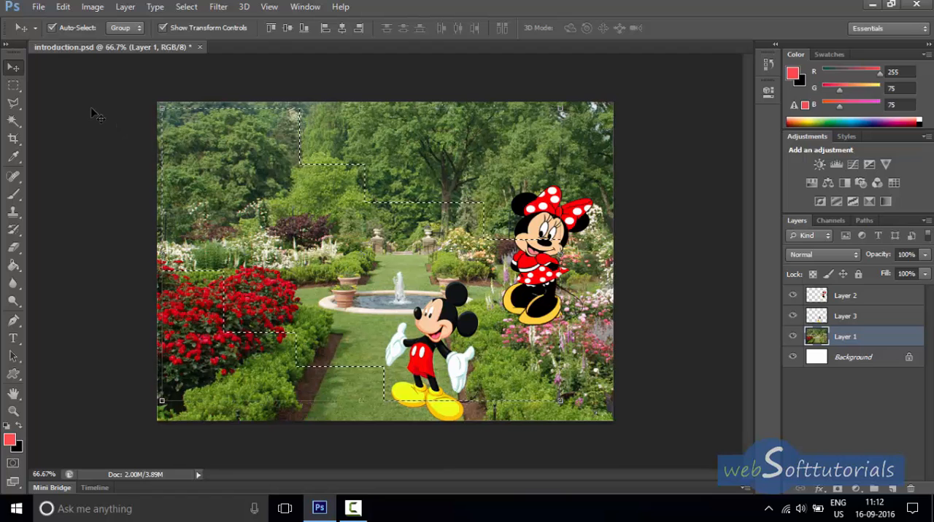
# Subtract rectangles from the stepped selection, cutting away its parts over the figures, the fountain and the light green tree.
pyautogui.click(20, 86)
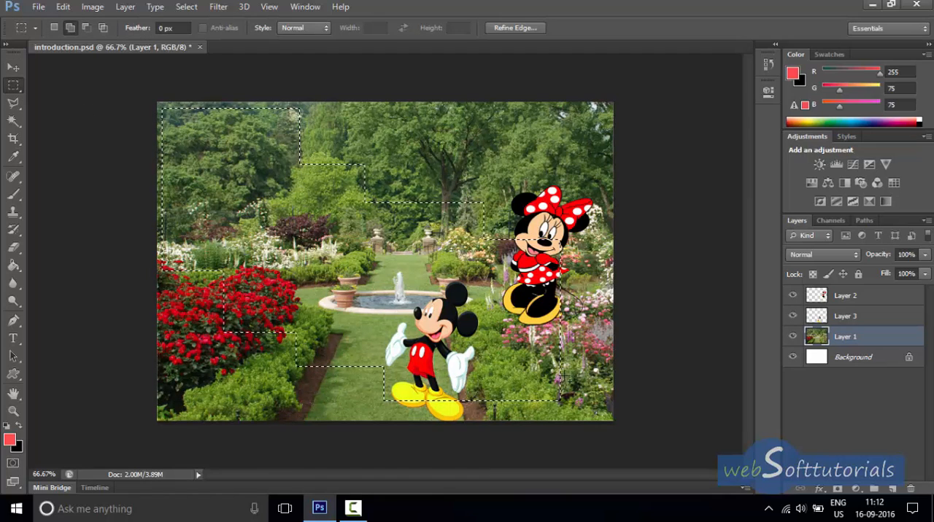
pyautogui.click(87, 31)
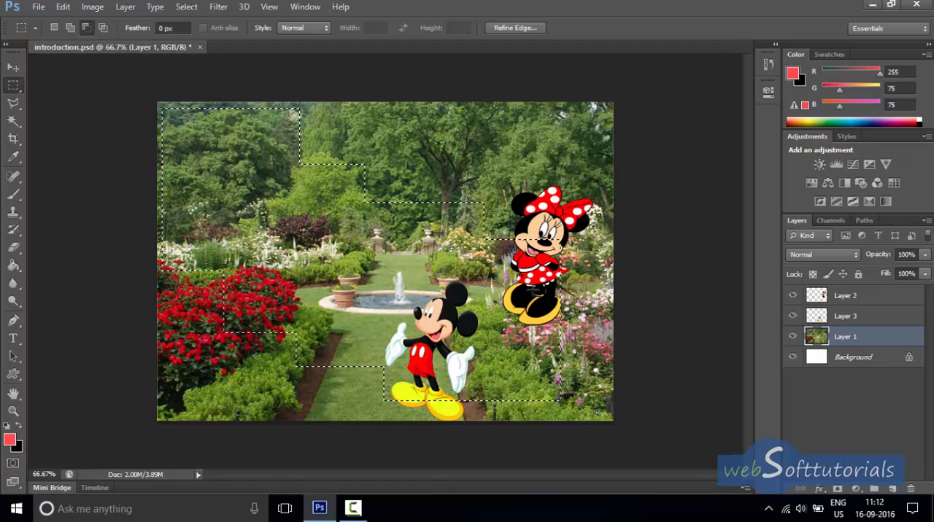
pyautogui.moveTo(597, 259); pyautogui.dragTo(416, 428)
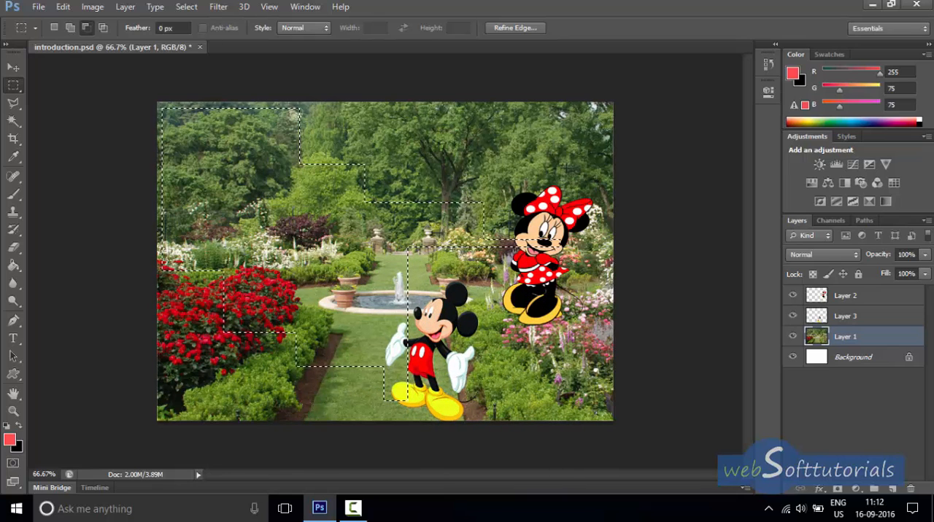
pyautogui.moveTo(562, 167); pyautogui.dragTo(319, 423)
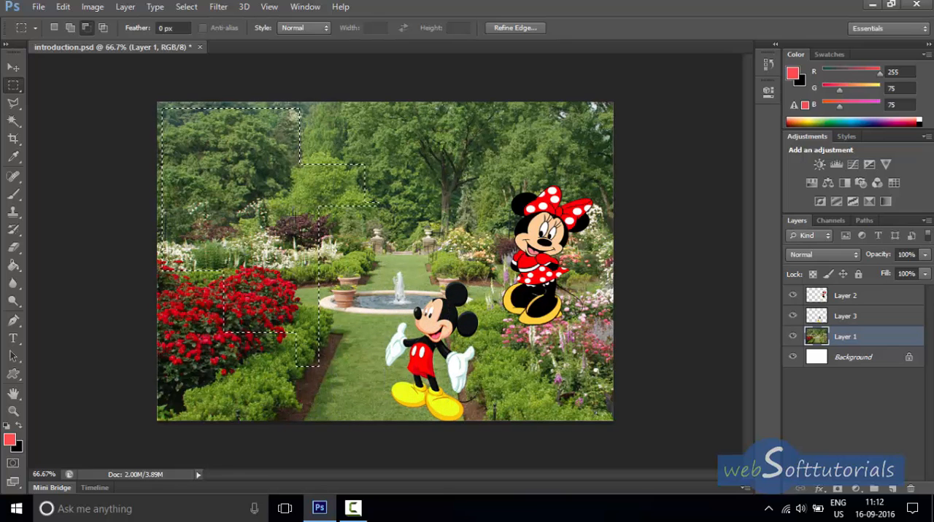
pyautogui.click(86, 29)
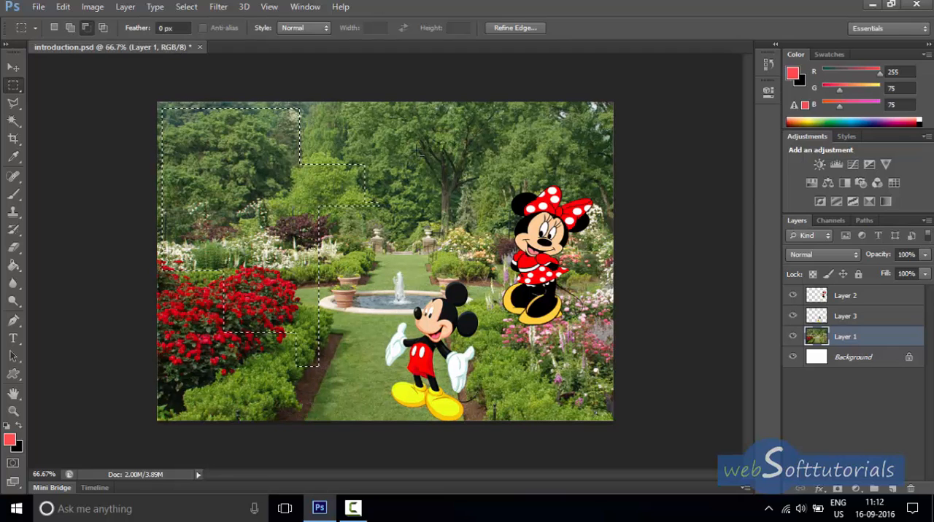
pyautogui.moveTo(417, 149); pyautogui.dragTo(302, 280)
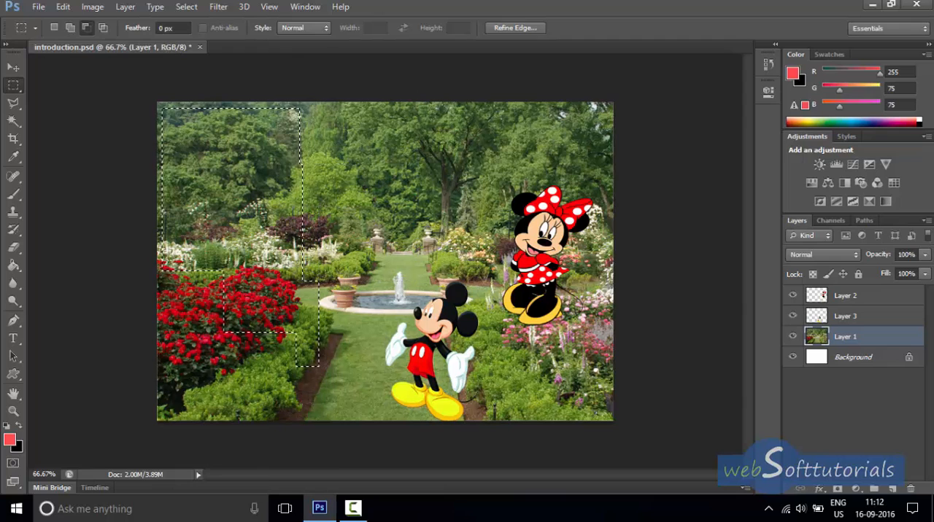
# Try shifting the reduced garden selection slightly left with the Move tool, and step back to before the move.
pyautogui.click(11, 70)
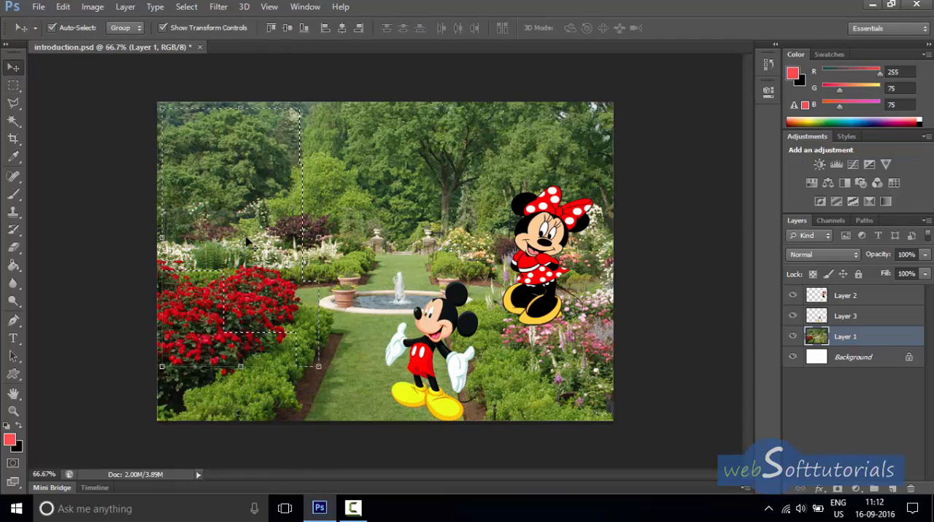
pyautogui.moveTo(248, 240); pyautogui.dragTo(251, 195)
pyautogui.moveTo(357, 235); pyautogui.dragTo(224, 228)
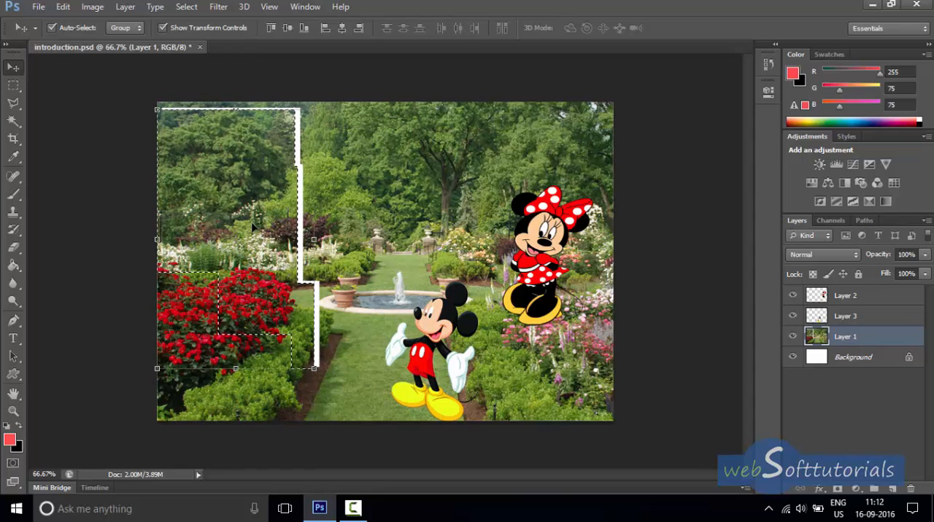
pyautogui.press('m')
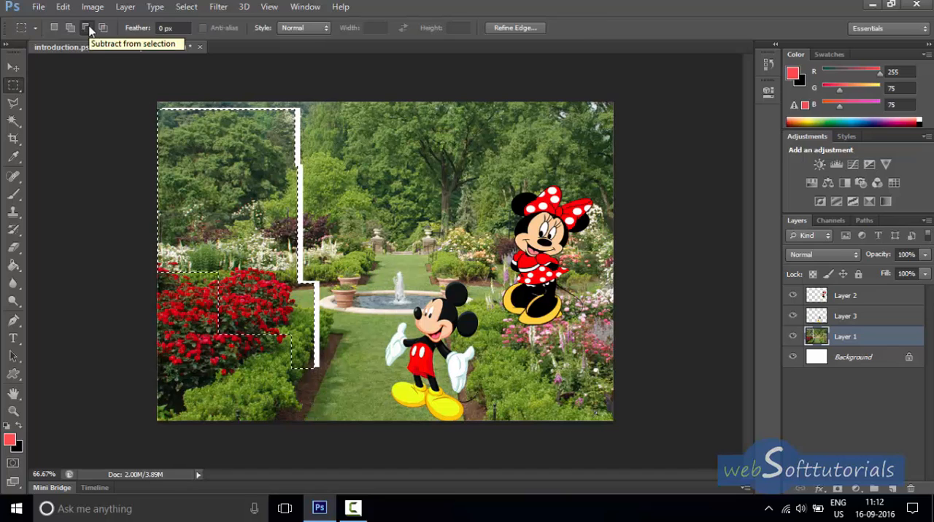
pyautogui.click(87, 28)
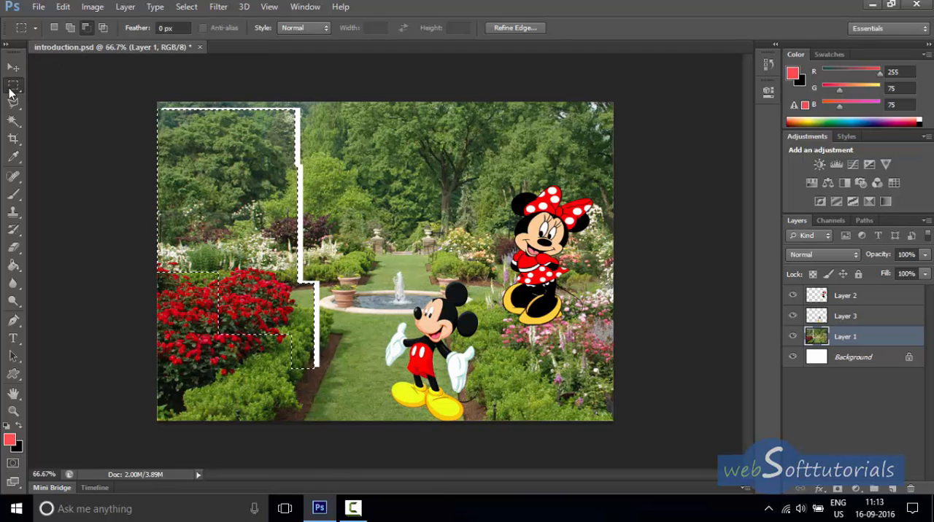
pyautogui.click(63, 6)
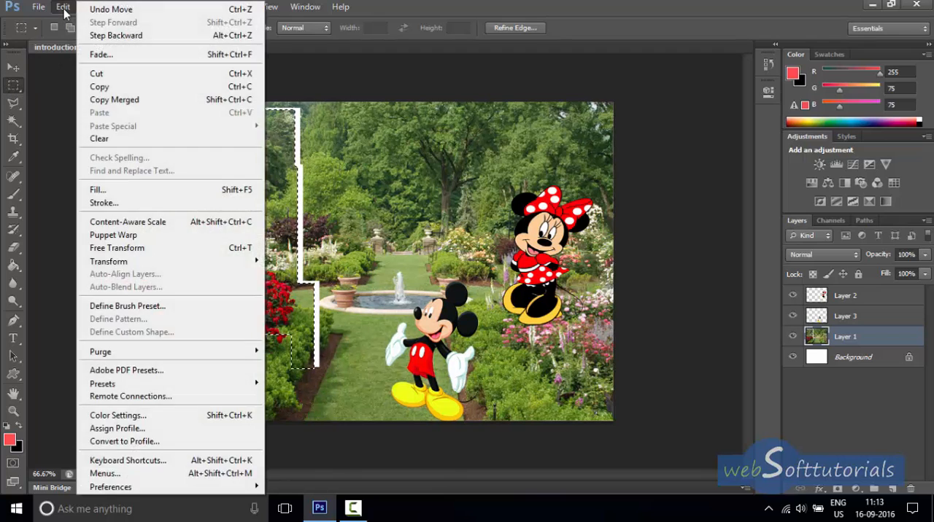
pyautogui.click(120, 35)
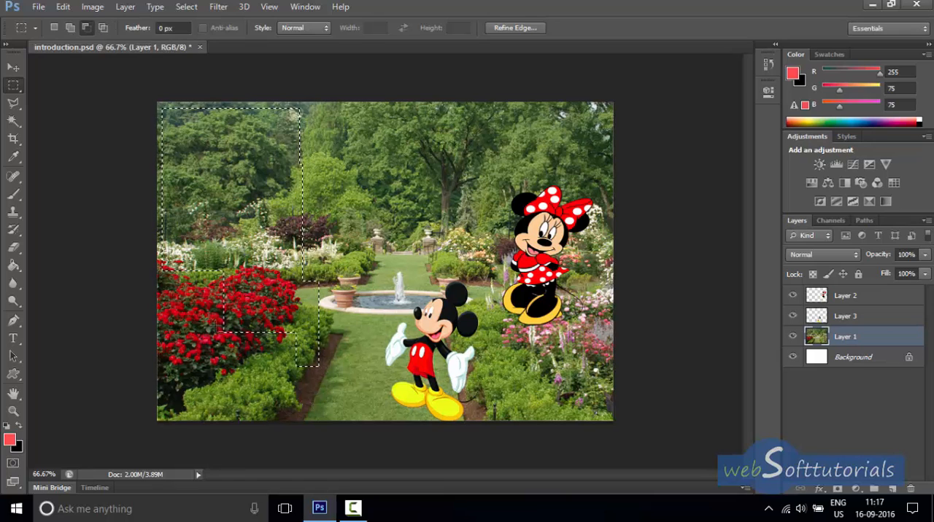
# Deselect everything and draw a new rectangular selection from the upper-left trees down to the red flowers.
pyautogui.click(192, 9)
pyautogui.click(198, 31)
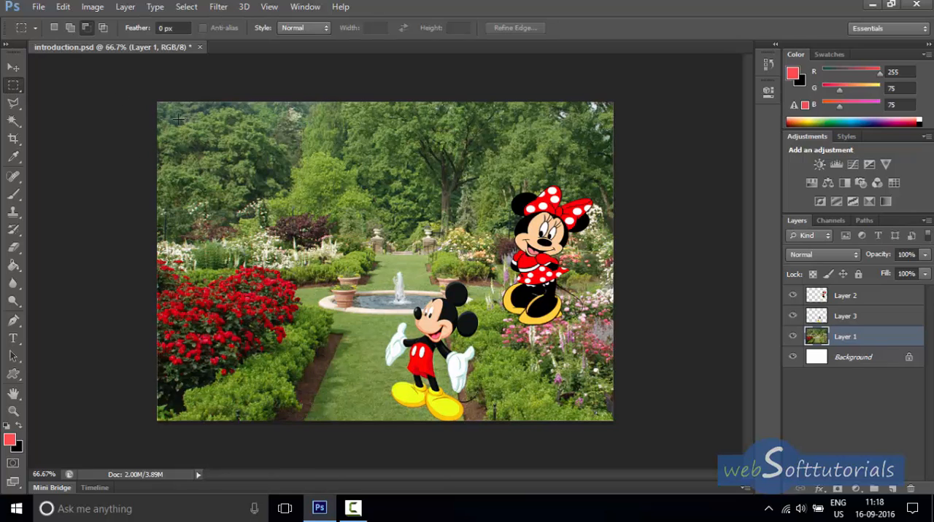
pyautogui.moveTo(243, 135); pyautogui.dragTo(293, 297)
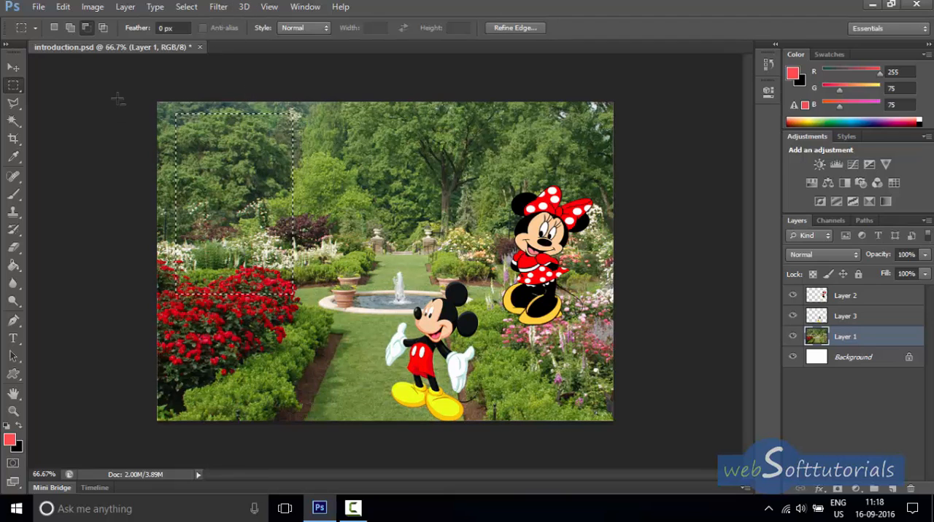
# Intersect the rectangular selection with two overlapping rectangles, reducing it to a narrow strip from the trees down to the red flowers.
pyautogui.click(105, 29)
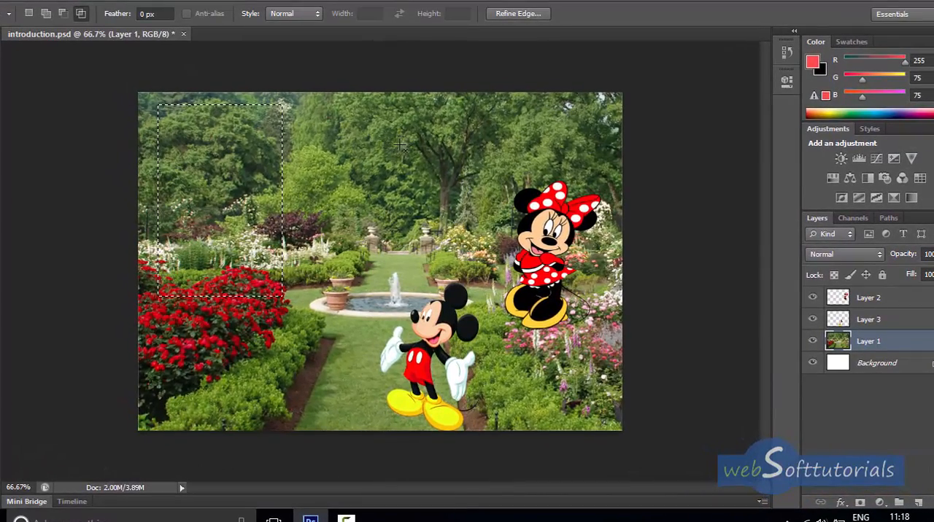
pyautogui.moveTo(406, 135); pyautogui.dragTo(197, 337)
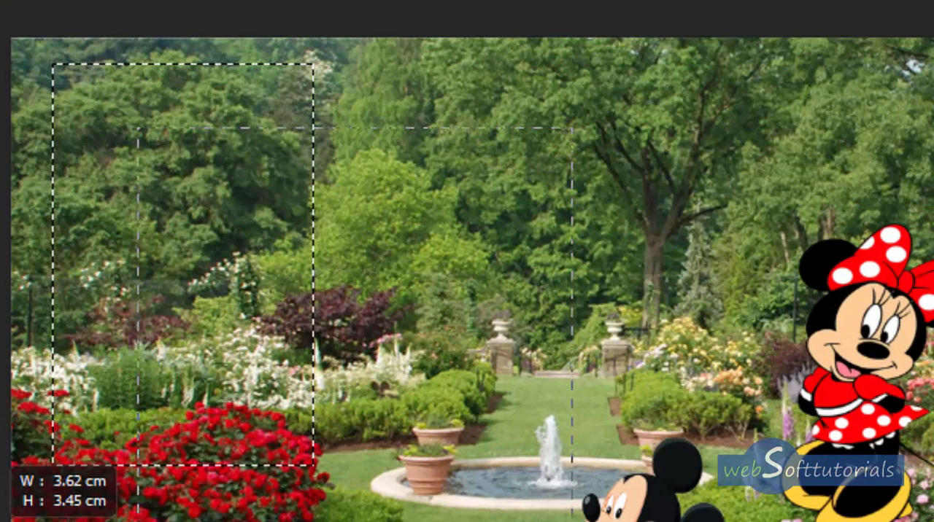
pyautogui.moveTo(138, 521); pyautogui.dragTo(164, 521)
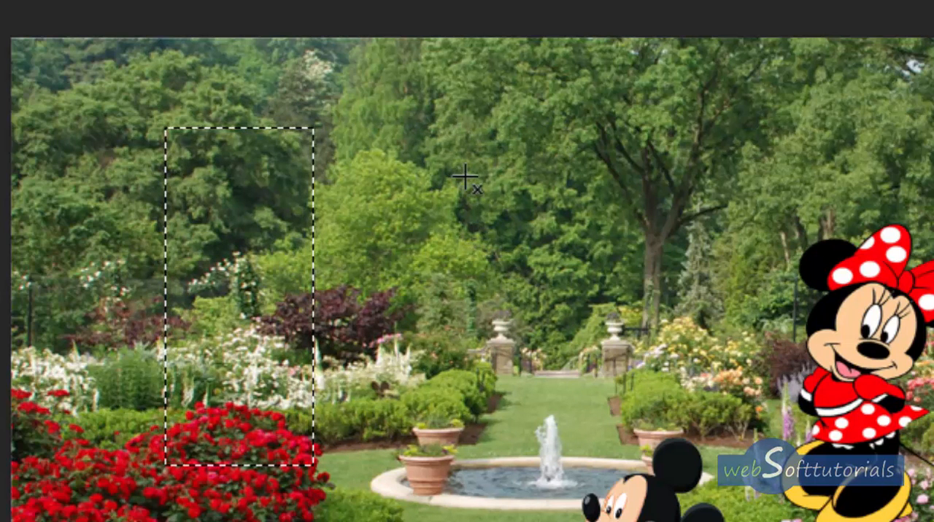
pyautogui.moveTo(485, 168); pyautogui.dragTo(215, 521)
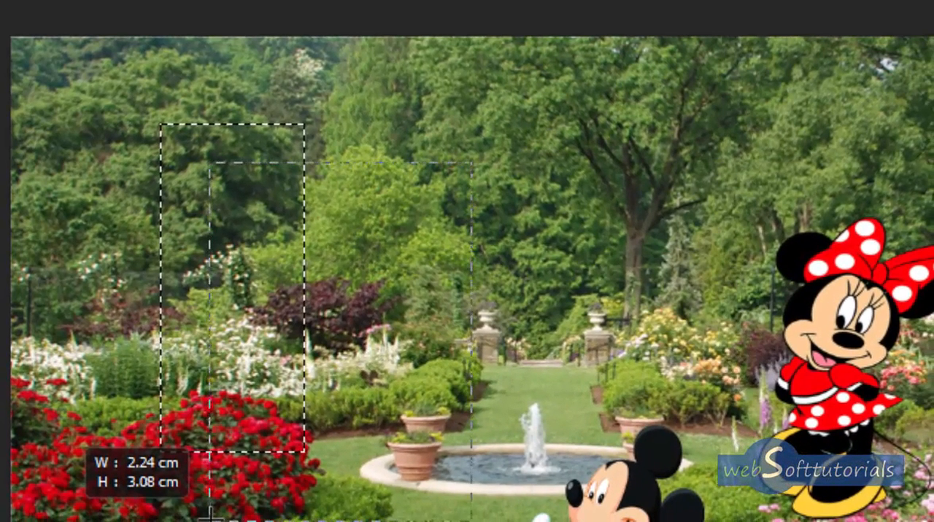
pyautogui.moveTo(210, 519); pyautogui.dragTo(210, 519)
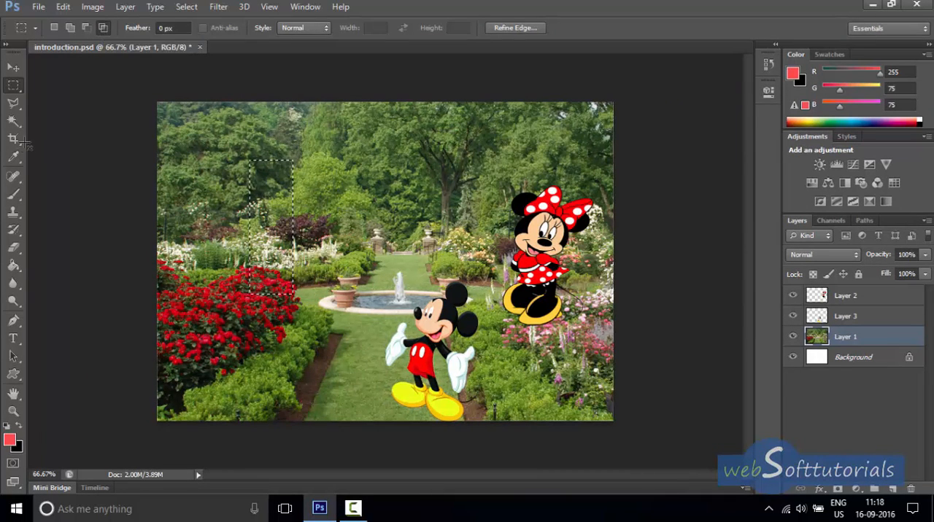
# Try moving the intersected strip of the garden slightly up and right with the Move tool, and step back to before the move.
pyautogui.click(12, 68)
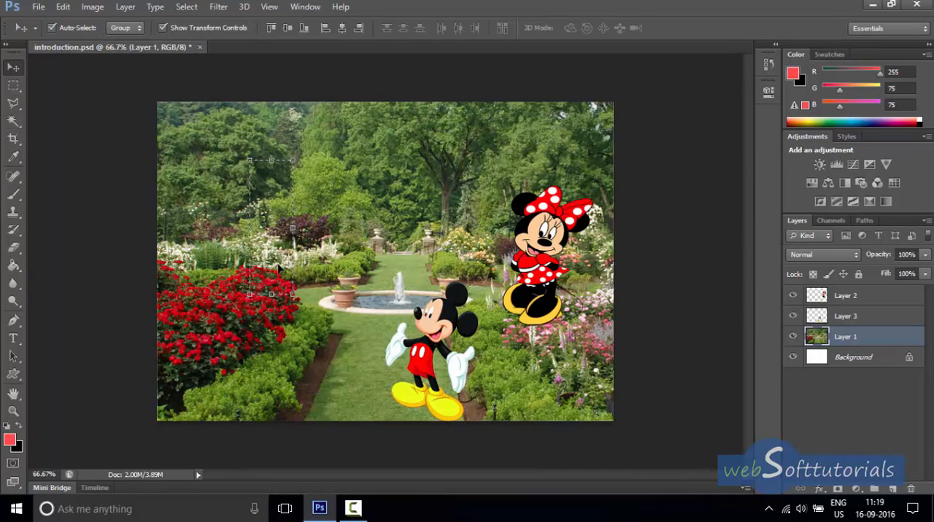
pyautogui.moveTo(279, 268); pyautogui.dragTo(300, 239)
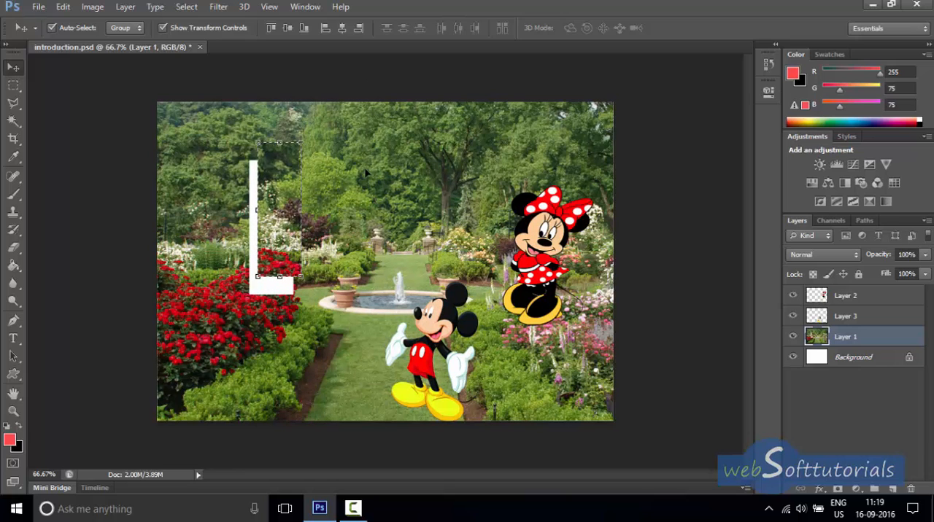
pyautogui.click(64, 6)
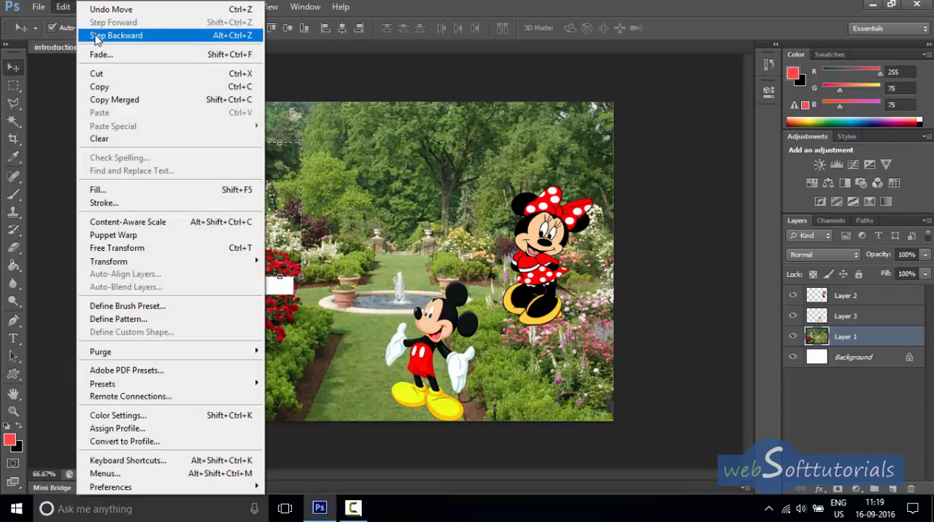
pyautogui.click(95, 34)
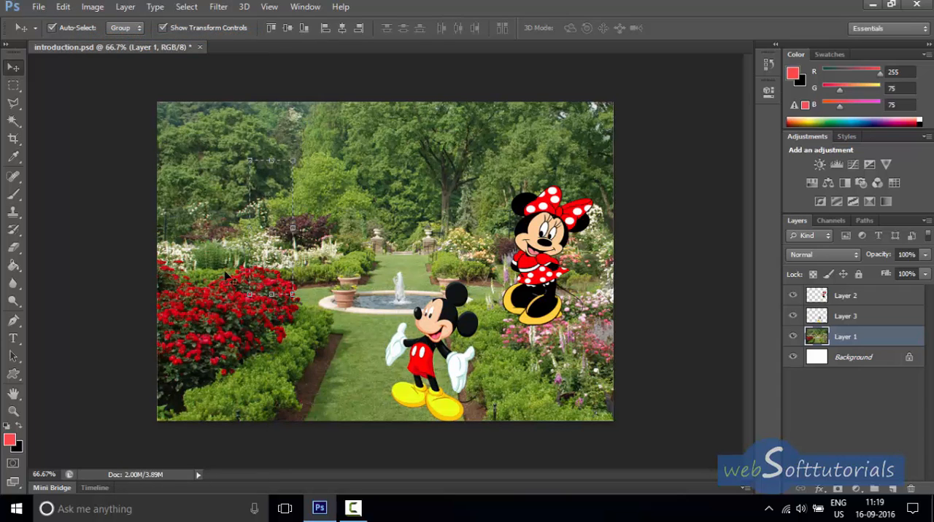
# Deselect the strip and draw a large elliptical selection from the upper-left trees down to the red flowers and flower pots.
pyautogui.click(193, 8)
pyautogui.click(208, 35)
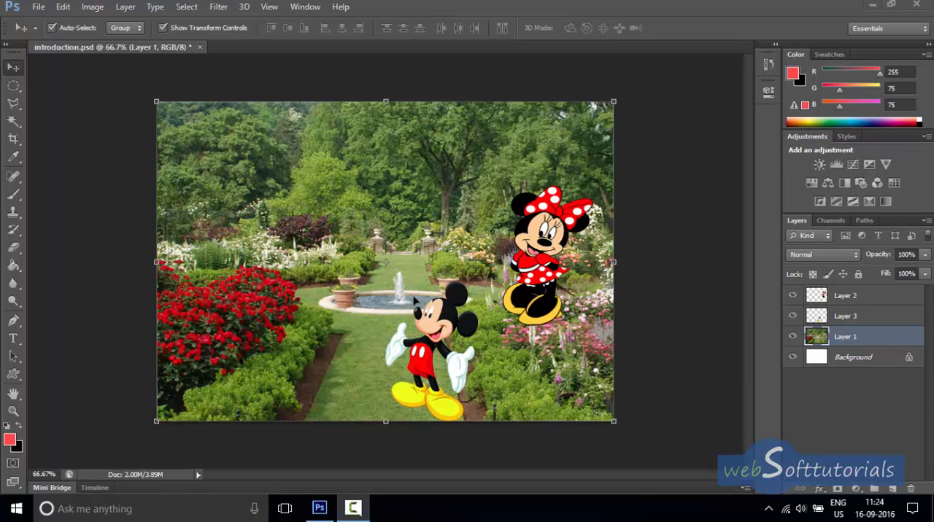
pyautogui.click(13, 87)
pyautogui.click(80, 83)
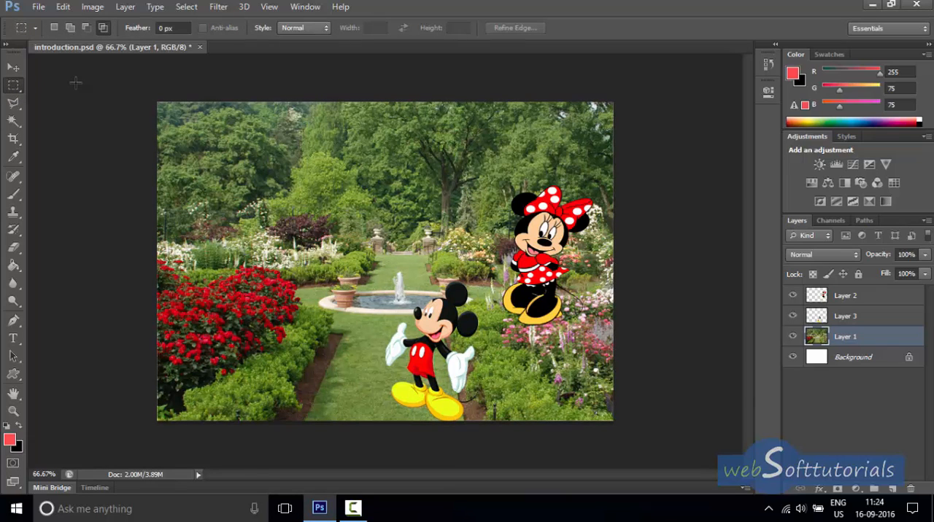
pyautogui.click(23, 87)
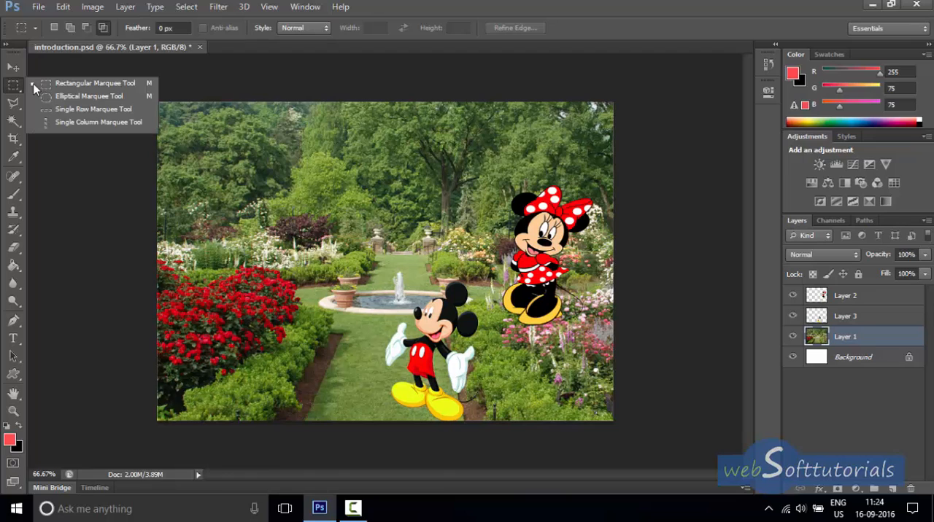
pyautogui.click(102, 97)
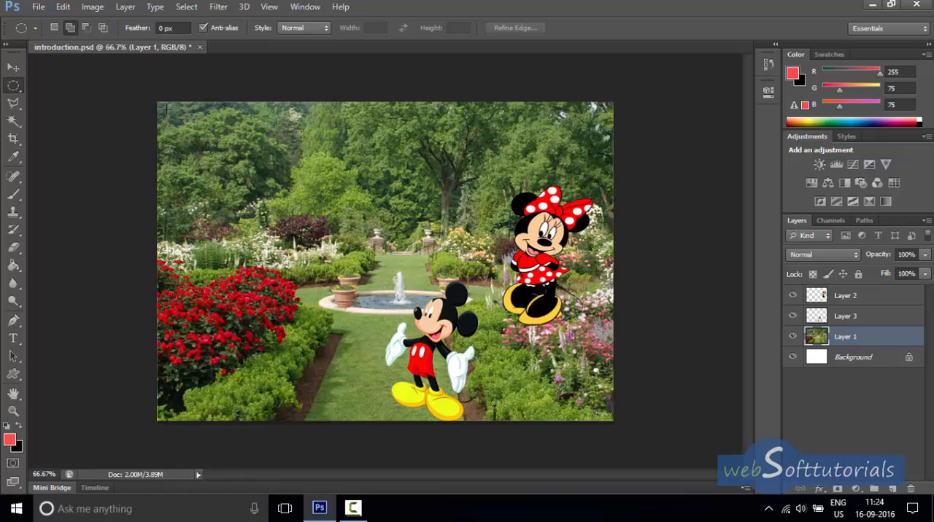
pyautogui.moveTo(166, 109); pyautogui.dragTo(360, 297)
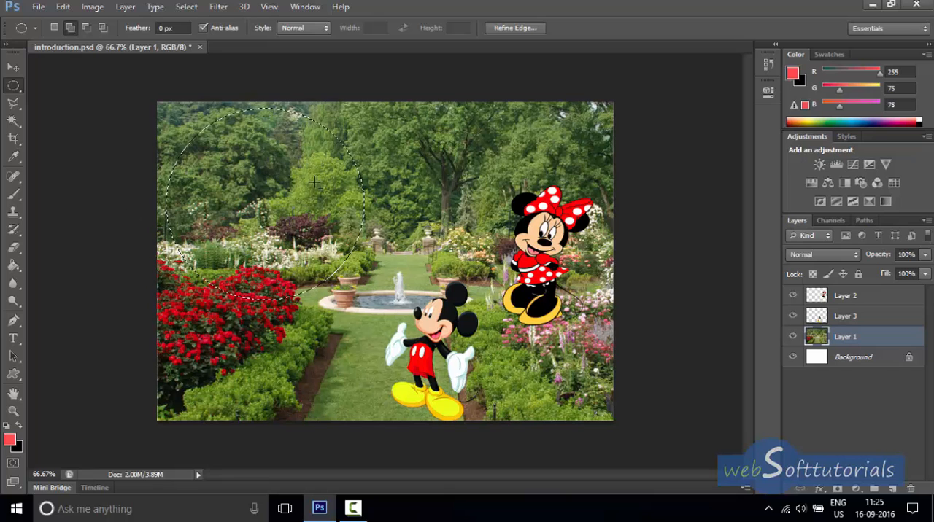
# Try shifting the elliptical garden area slightly right with the Move tool, and step back to before the shift.
pyautogui.click(12, 68)
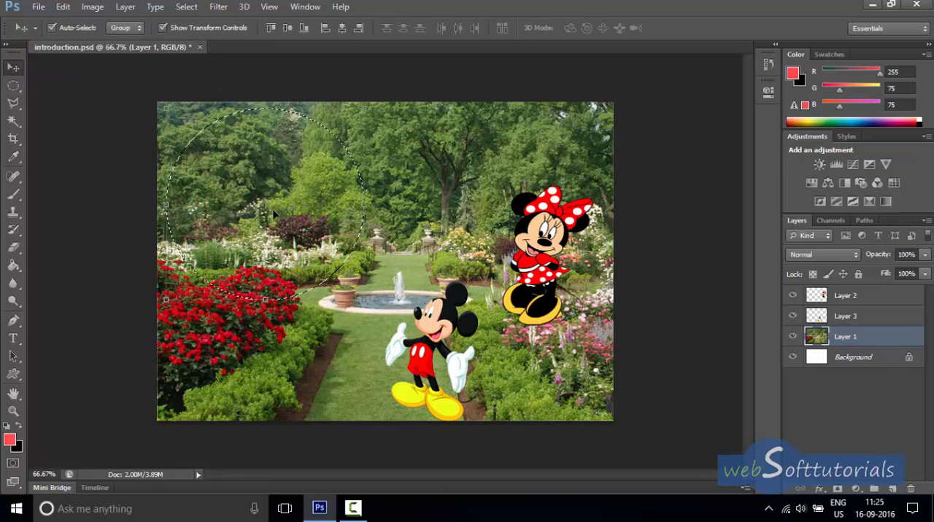
pyautogui.moveTo(275, 212); pyautogui.dragTo(296, 188)
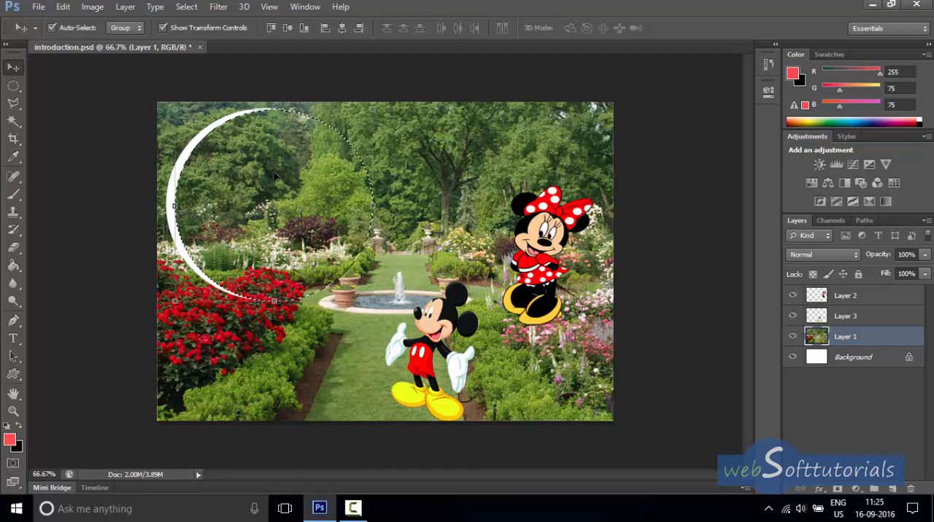
pyautogui.click(63, 7)
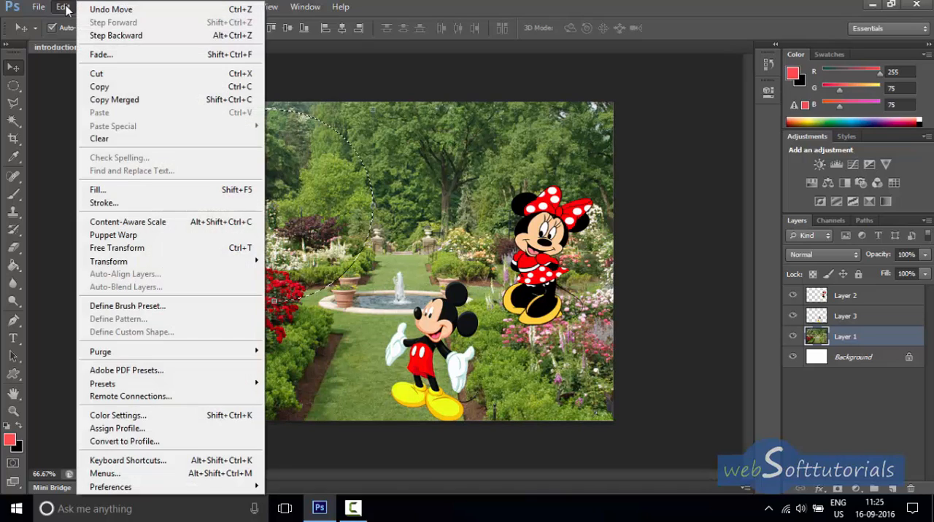
pyautogui.click(116, 35)
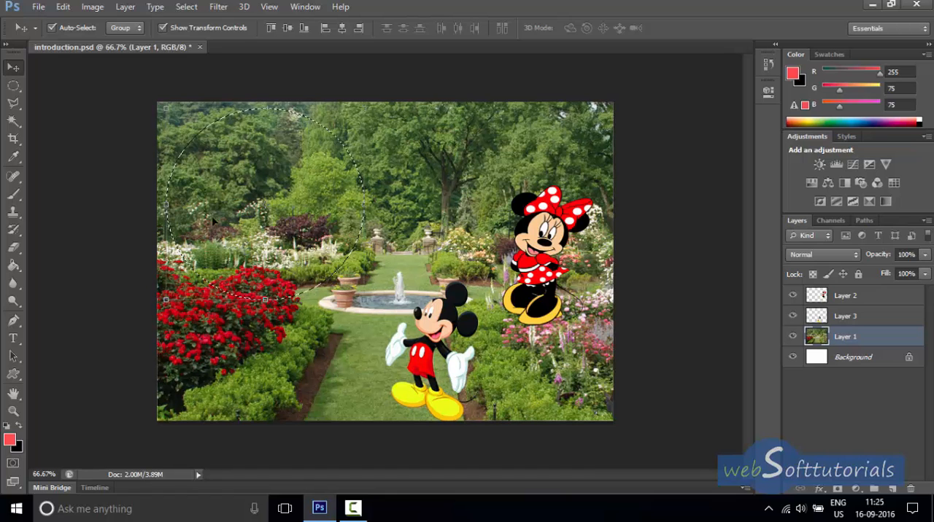
# Add two overlapping ellipses to the elliptical selection, extending it diagonally over the fountain and Mickey toward Minnie.
pyautogui.click(12, 86)
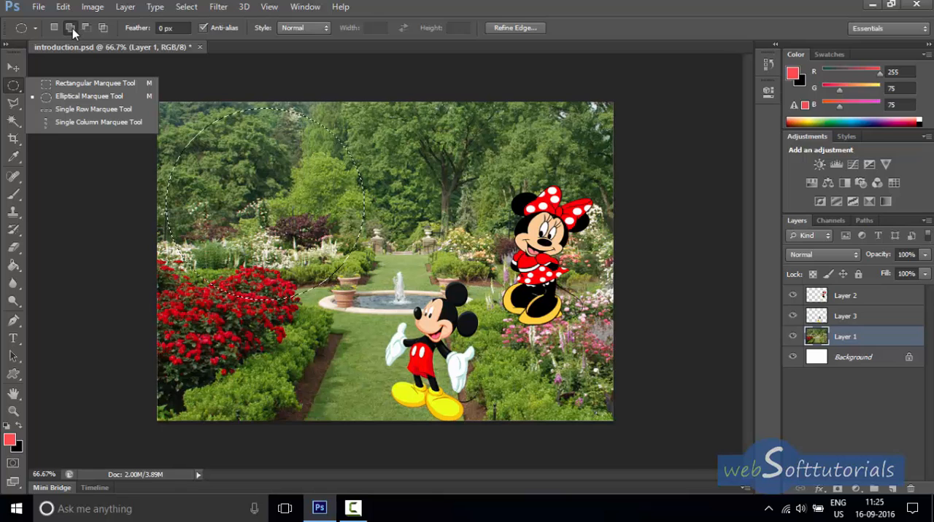
pyautogui.click(72, 28)
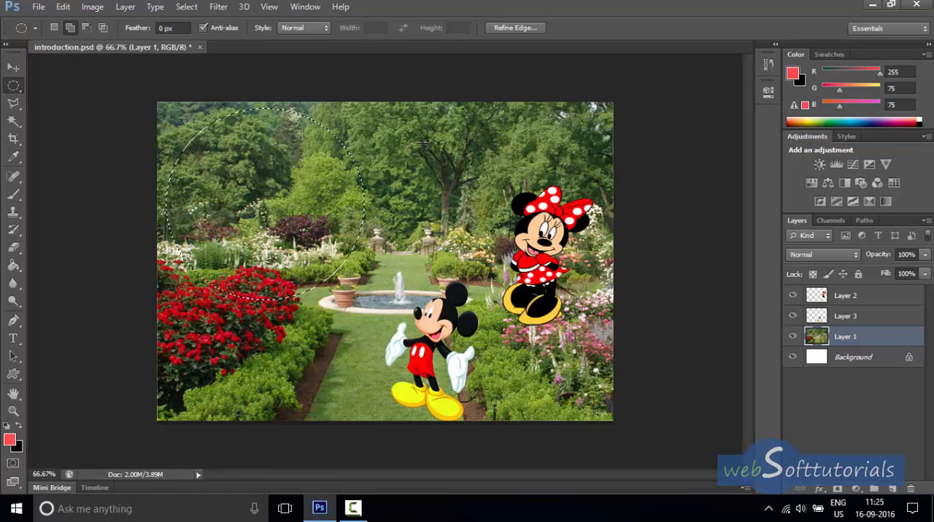
pyautogui.moveTo(266, 340); pyautogui.dragTo(226, 377)
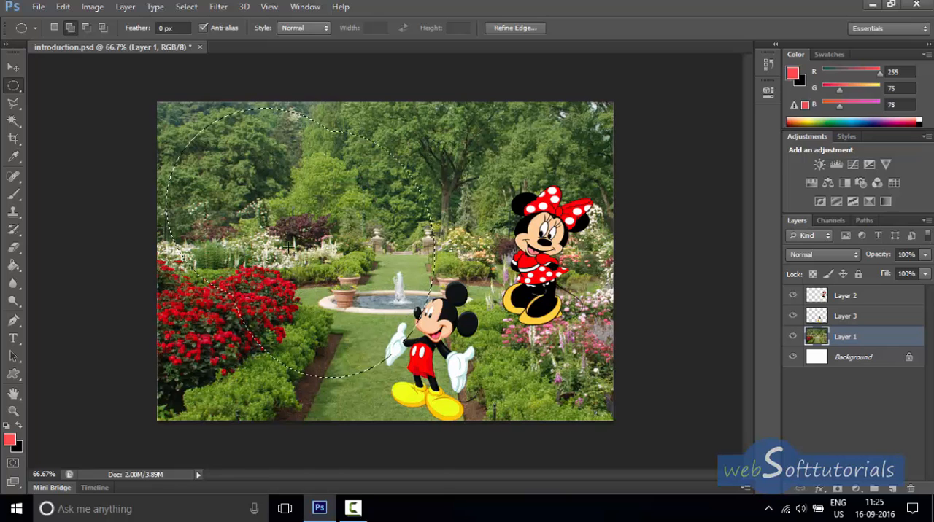
pyautogui.moveTo(526, 195); pyautogui.dragTo(314, 426)
# Try moving the combined elliptical selection of the garden slightly down and right, and step back to before the move.
pyautogui.press('v')
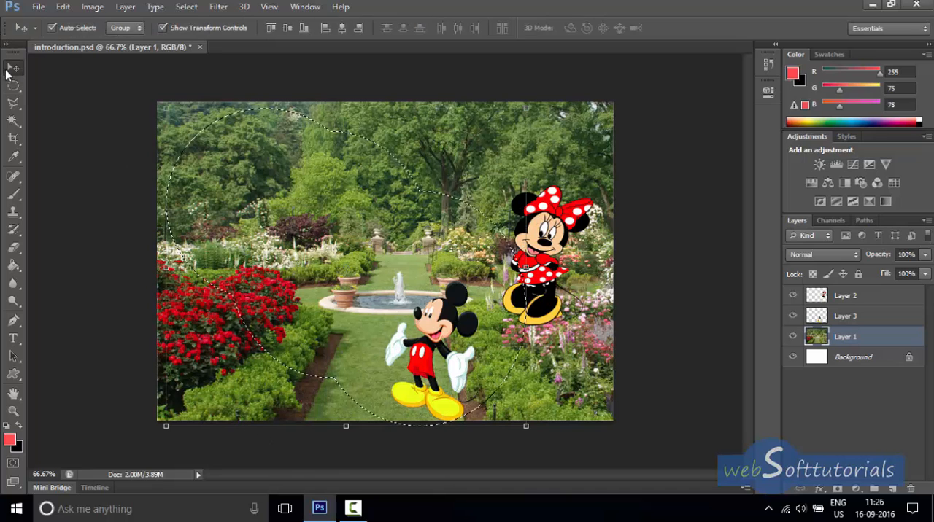
pyautogui.moveTo(341, 292); pyautogui.dragTo(307, 223)
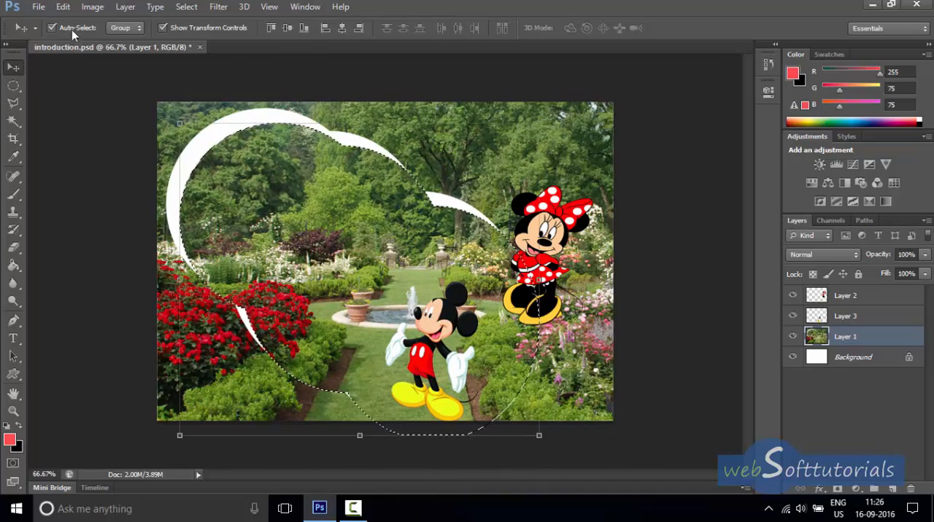
pyautogui.click(63, 6)
pyautogui.click(109, 35)
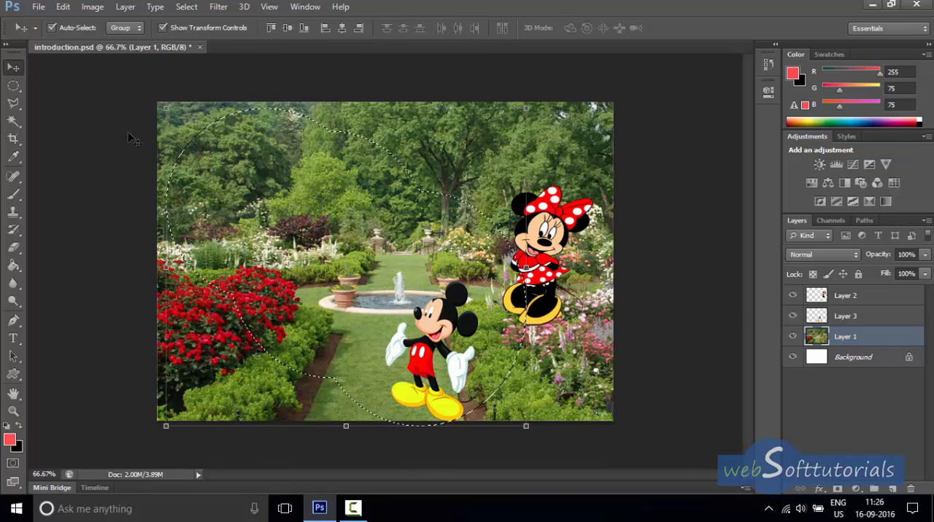
# Subtract three ellipses from the right side of the combined selection, and move the remaining crescent-shaped garden area slightly.
pyautogui.click(22, 84)
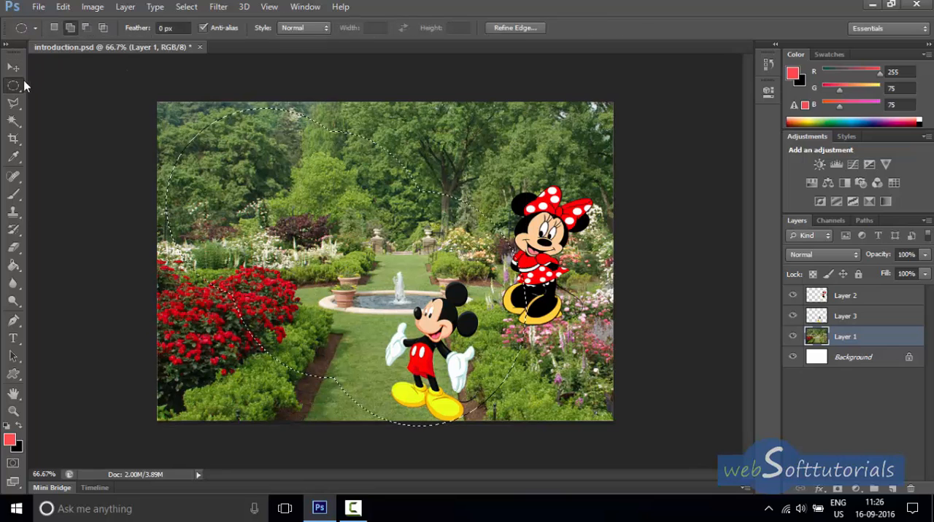
pyautogui.click(86, 28)
pyautogui.moveTo(481, 372); pyautogui.dragTo(395, 442)
pyautogui.moveTo(438, 153); pyautogui.dragTo(299, 273)
pyautogui.moveTo(382, 137); pyautogui.dragTo(268, 221)
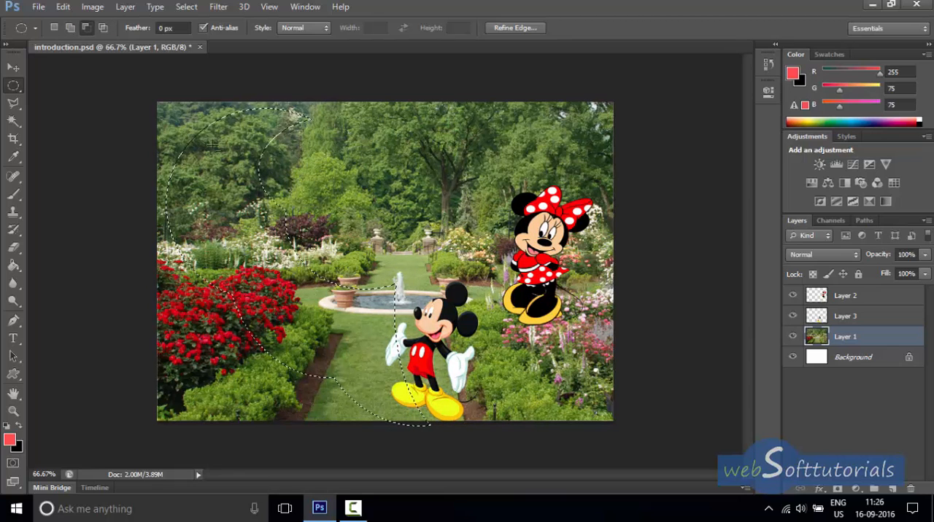
pyautogui.click(13, 68)
pyautogui.moveTo(156, 302); pyautogui.dragTo(219, 235)
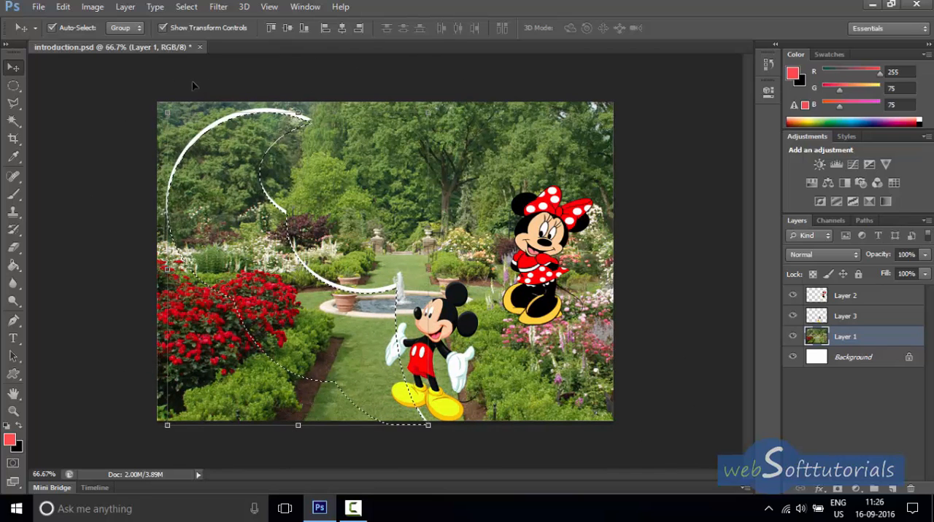
# Intersect the crescent selection with an ellipse between the red flowers and the fountain, and move the remaining piece slightly.
pyautogui.click(14, 86)
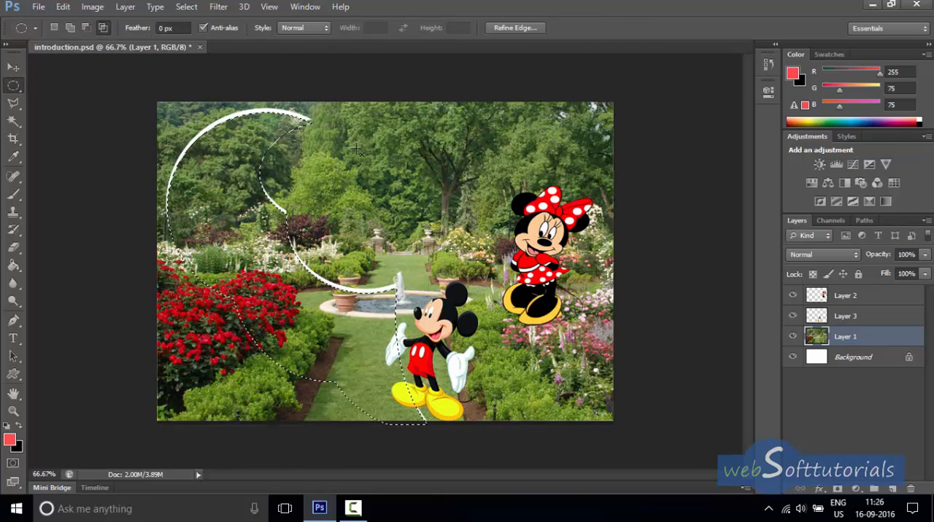
pyautogui.press('Delete')
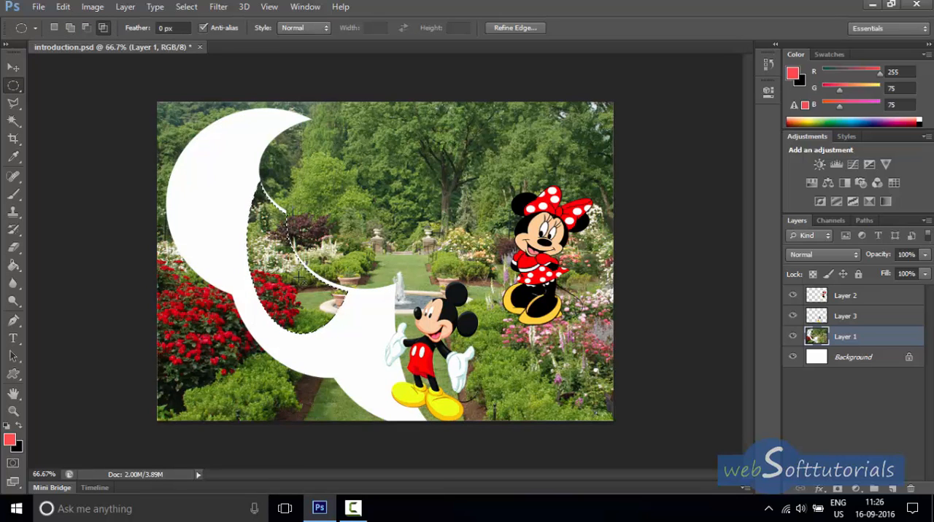
pyautogui.click(13, 67)
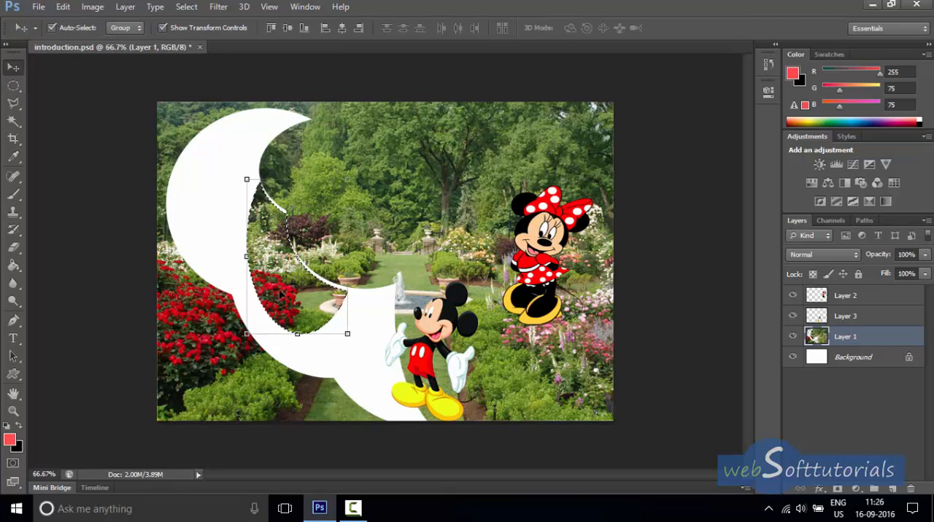
pyautogui.moveTo(280, 293)
pyautogui.mouseDown()
pyautogui.moveTo(369, 204)
pyautogui.moveTo(446, 283)
pyautogui.moveTo(251, 379)
pyautogui.moveTo(208, 256)
pyautogui.moveTo(351, 171)
pyautogui.moveTo(408, 372)
pyautogui.moveTo(281, 296)
pyautogui.mouseUp()
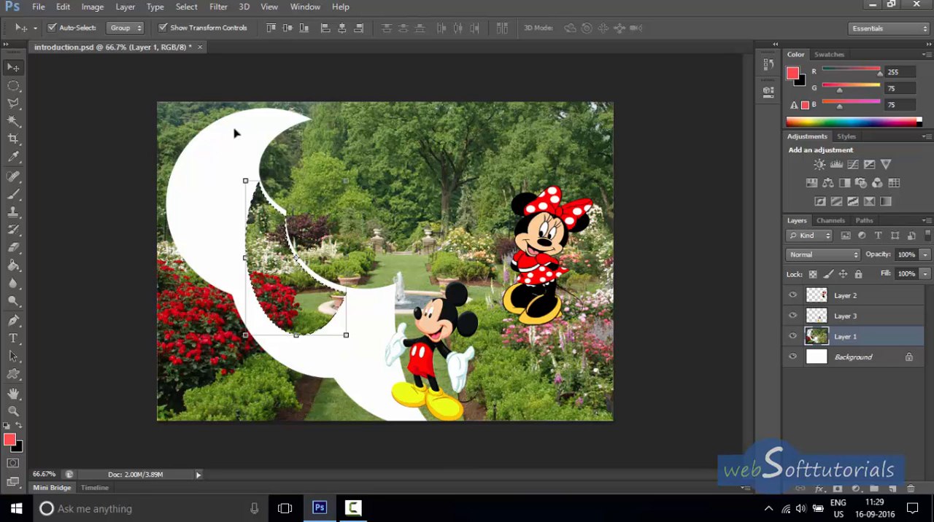
# Deselect the intersected garden piece, and step back to restore its selection.
pyautogui.click(188, 8)
pyautogui.moveTo(218, 6)
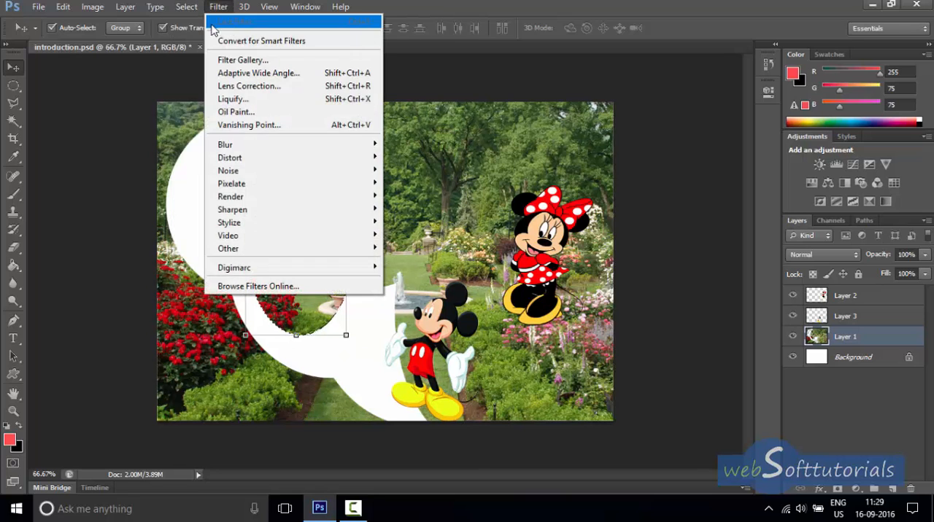
pyautogui.moveTo(187, 7)
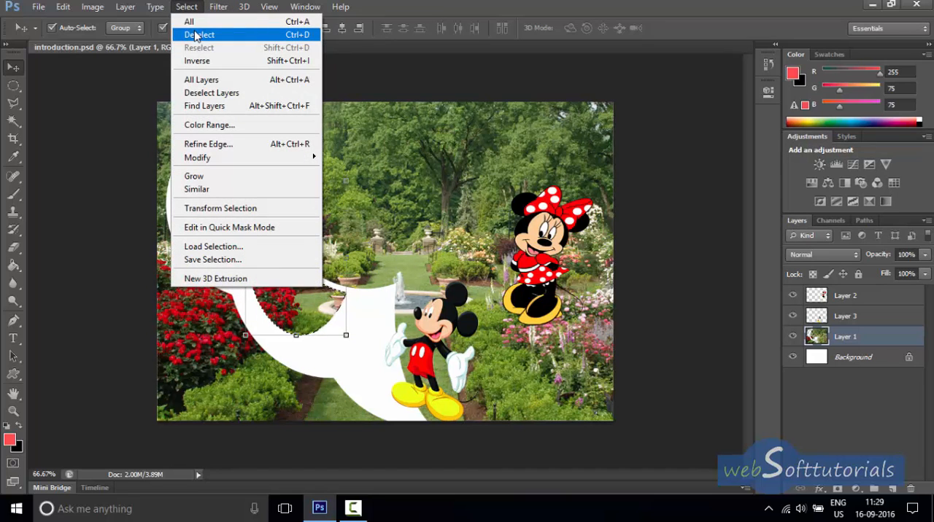
pyautogui.click(195, 35)
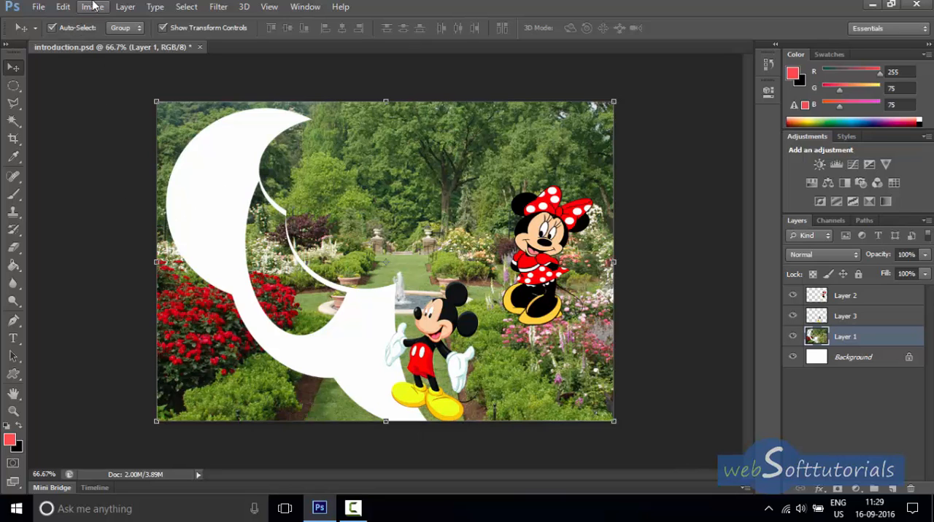
pyautogui.click(62, 6)
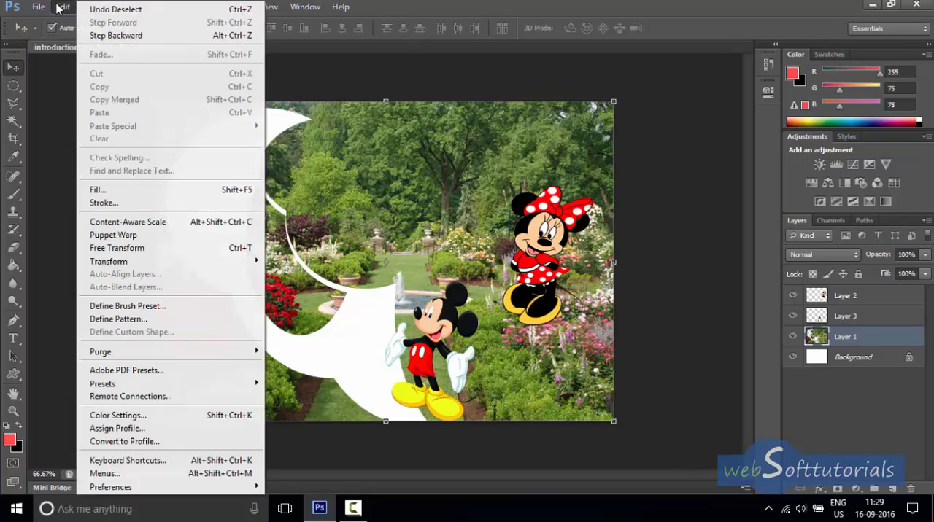
pyautogui.click(119, 36)
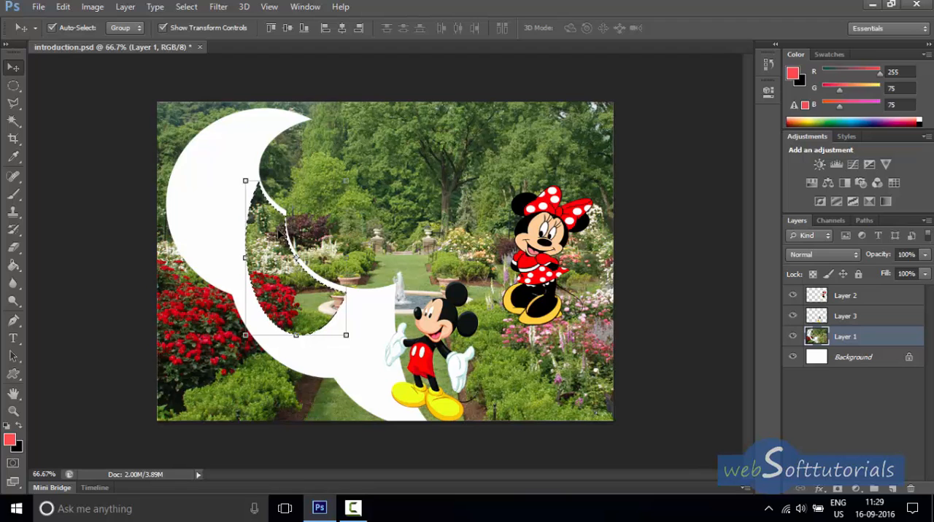
# Try nudging the intersected garden piece slightly right and up.
pyautogui.press('Right')
pyautogui.press('Right')
pyautogui.press('Right')
pyautogui.press('Up')
pyautogui.press('Up')
pyautogui.press('Up')
# Step back through the garden moves and selection edits to the combined elliptical selection, and deselect everything.
pyautogui.hotkey('ctrl', 'alt', 'z')
pyautogui.hotkey('ctrl', 'alt', 'z')
pyautogui.hotkey('ctrl', 'alt', 'z')
pyautogui.hotkey('ctrl', 'alt', 'z')
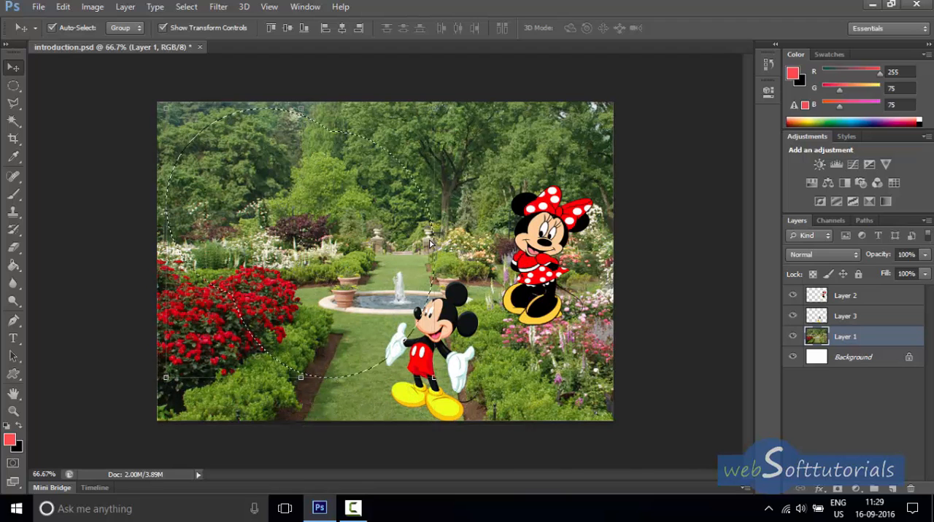
pyautogui.hotkey('ctrl', 'd')
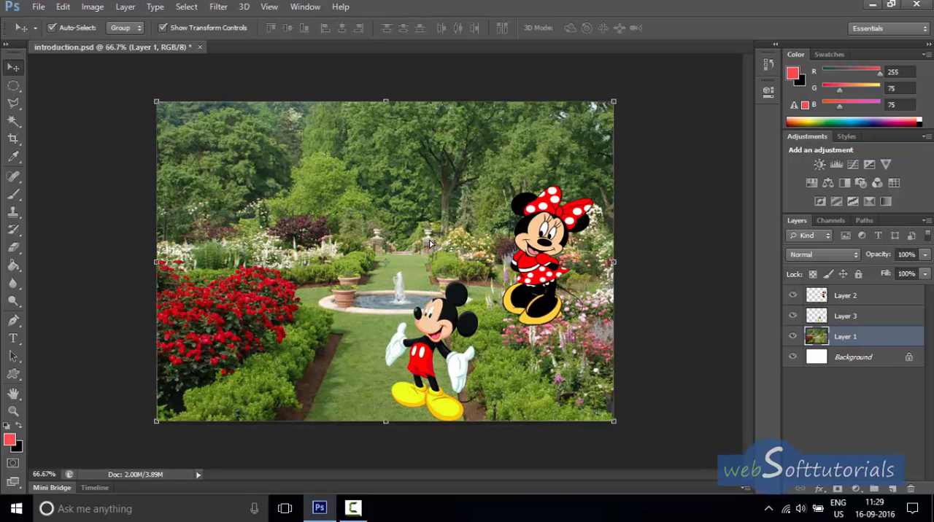